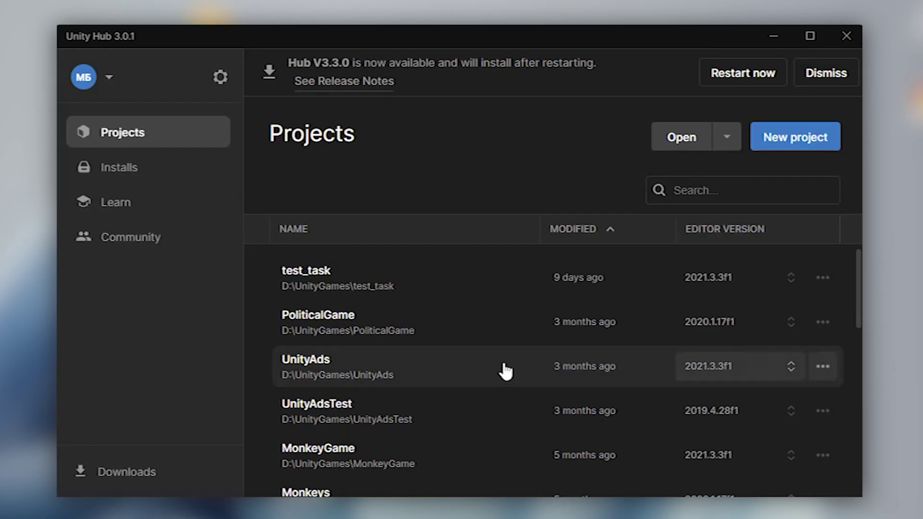
Step: Start a new AR-template project in Unity Hub and select its default name for replacement
click(786, 144)
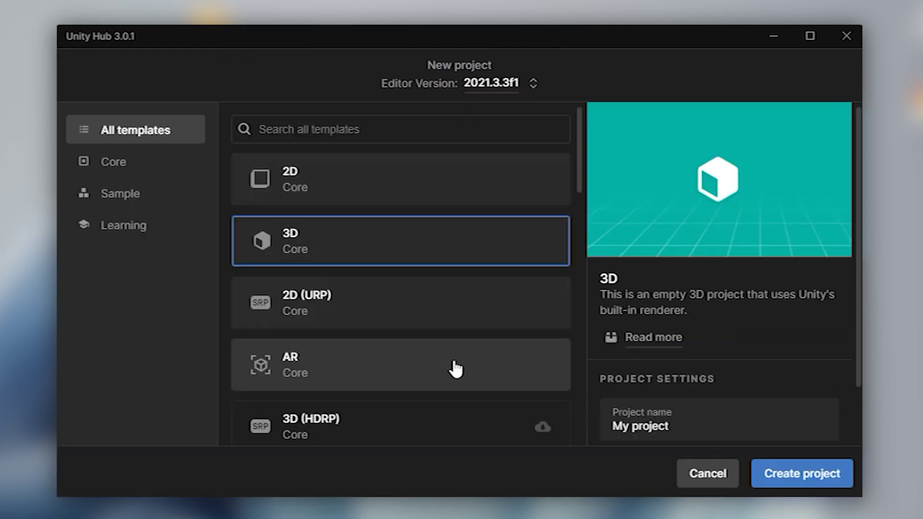
click(453, 367)
click(745, 441)
key(ctrl+a)
Step: Name the project Shoot, then switch the build platform to Android
text(Shoot)
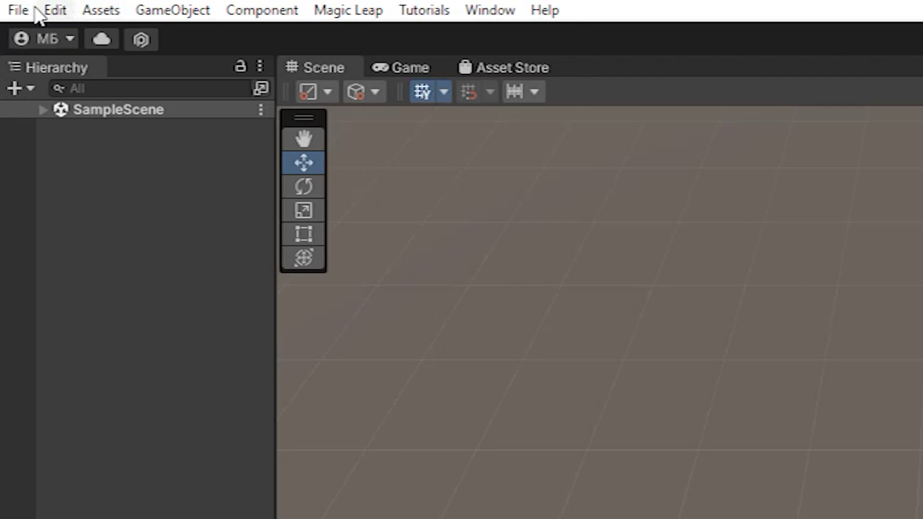
click(17, 11)
click(96, 290)
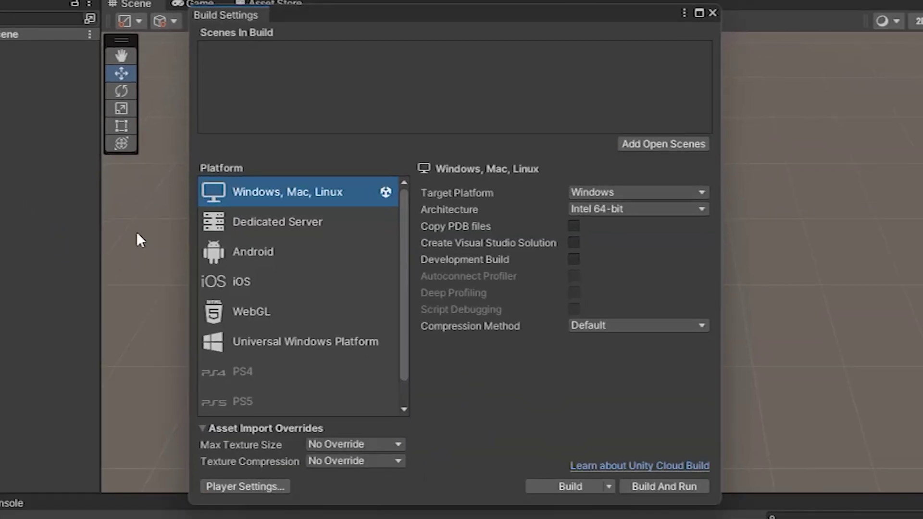
click(270, 251)
click(569, 487)
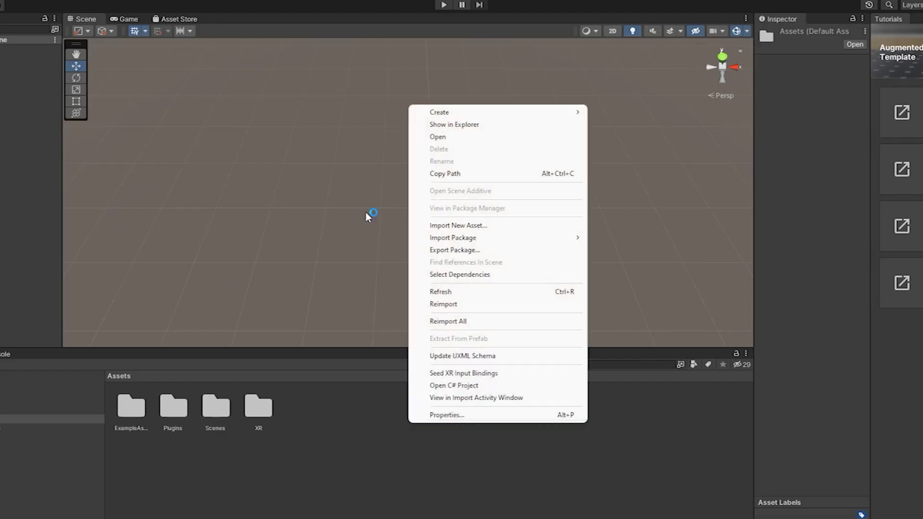
Step: Create Sprites and Resources folders in Assets
click(610, 115)
text(Sprites)
key(Return)
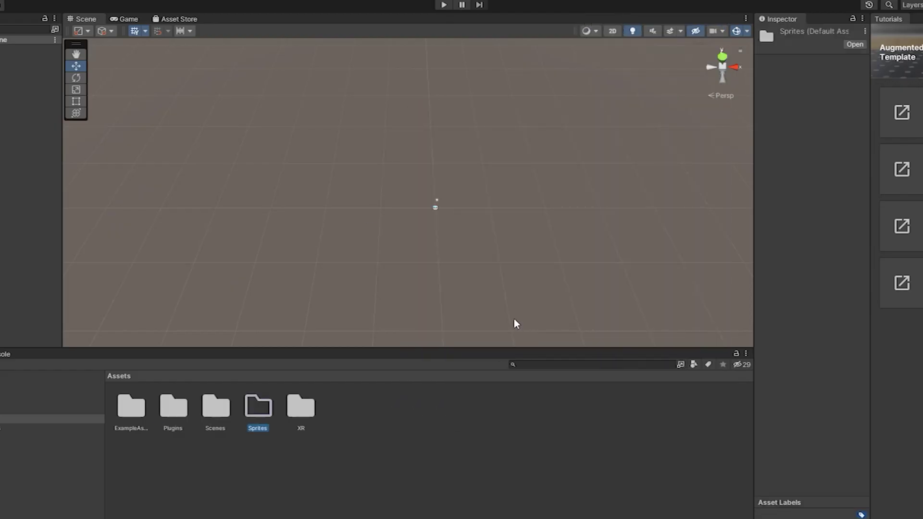
right_click(470, 483)
click(677, 21)
text(Resources)
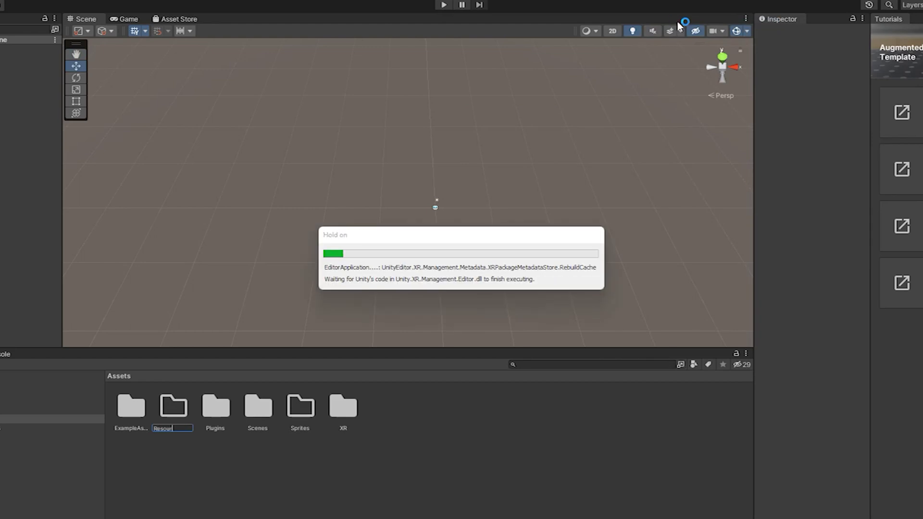
key(Return)
Step: Close the tutorials panel and set the target image's texture type to Sprite (2D and UI)
double_click(300, 407)
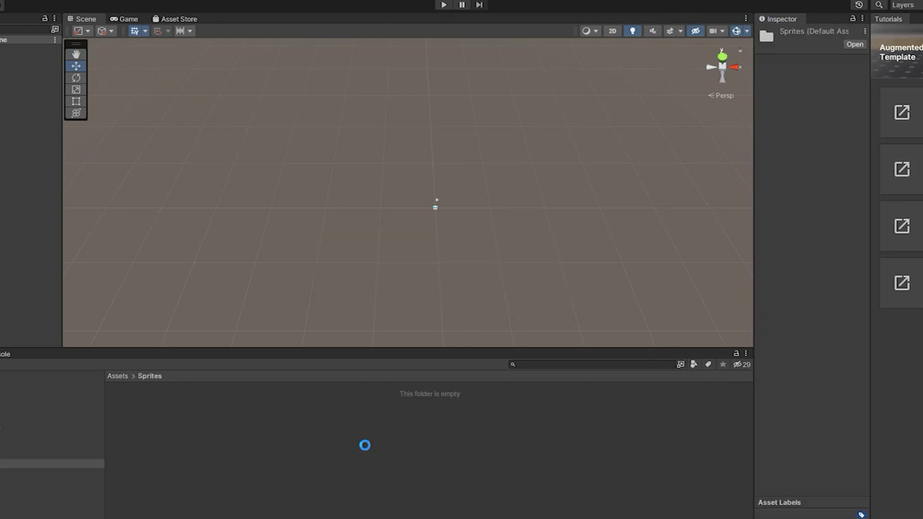
click(301, 405)
right_click(888, 19)
click(887, 43)
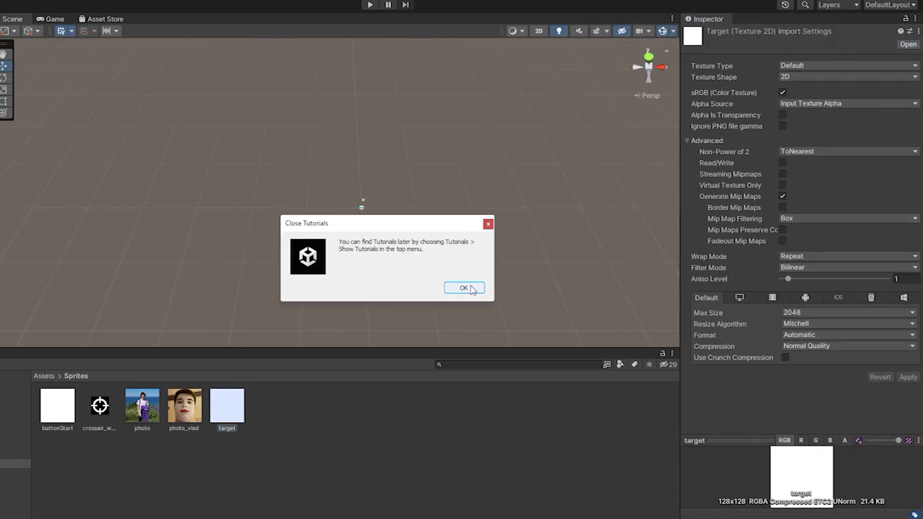
click(464, 288)
click(846, 65)
click(808, 110)
click(906, 387)
Step: Convert the other four images, including photo_vlad, to Sprite (2D and UI)
click(185, 405)
shift+click(57, 406)
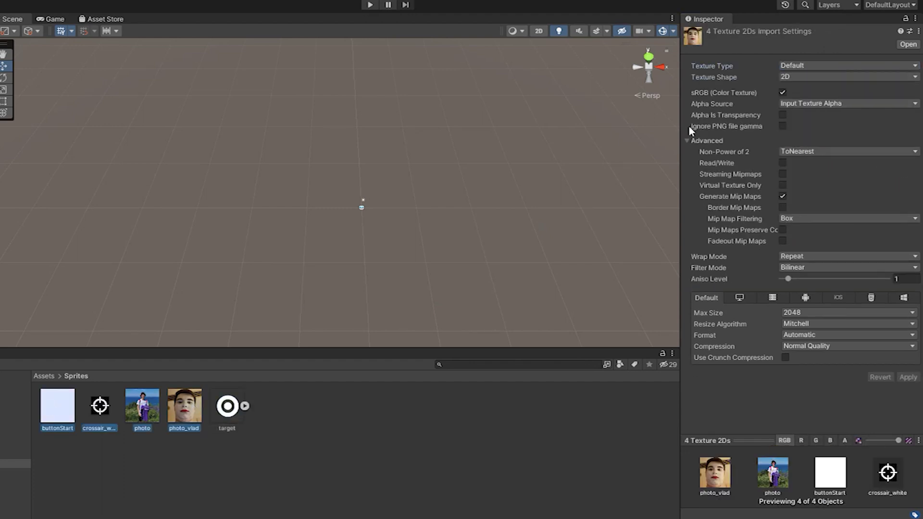
click(808, 68)
click(808, 111)
click(901, 390)
click(143, 406)
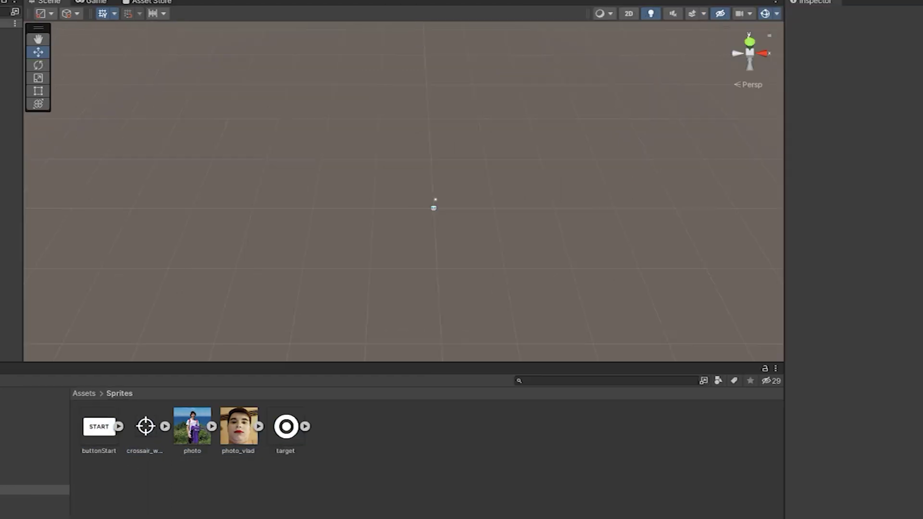
right_click(0, 104)
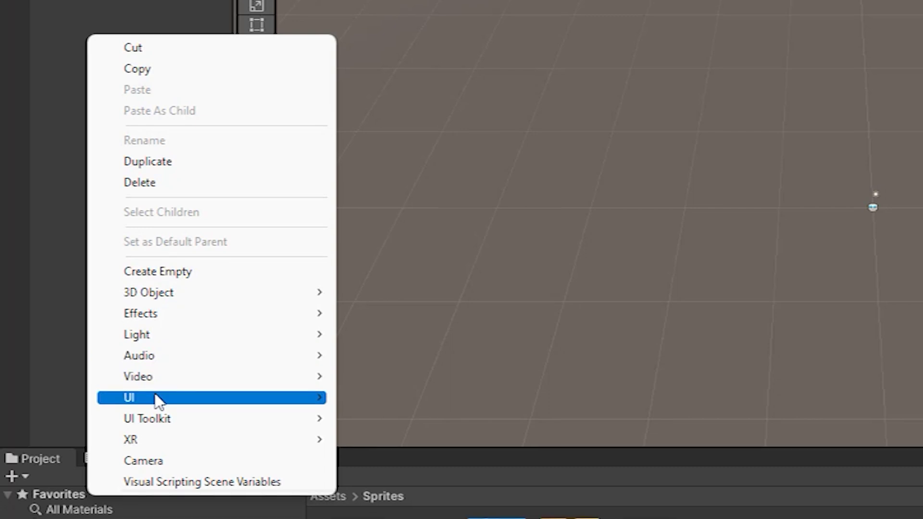
Step: Add a Canvas scaling with screen size at 1920x1080, match 0.5, and add a button under it
mouse_move(330, 404)
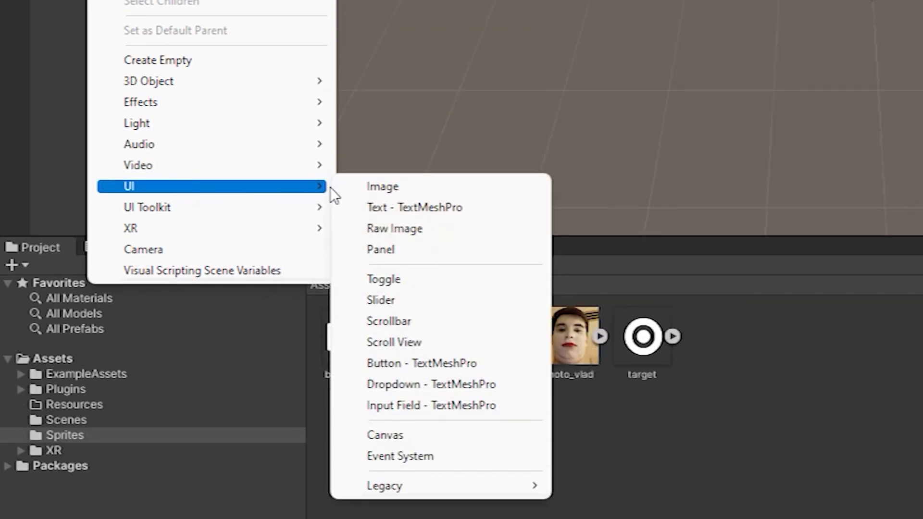
click(412, 435)
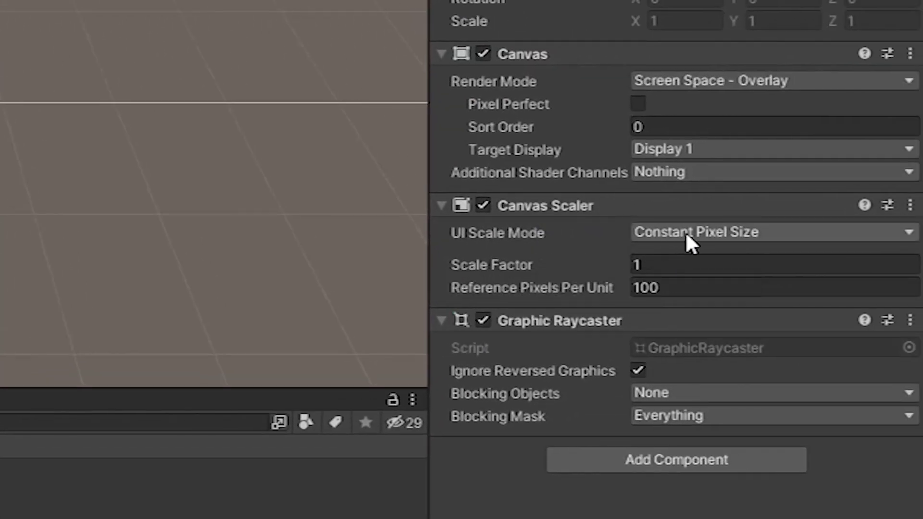
click(903, 206)
click(920, 259)
click(888, 308)
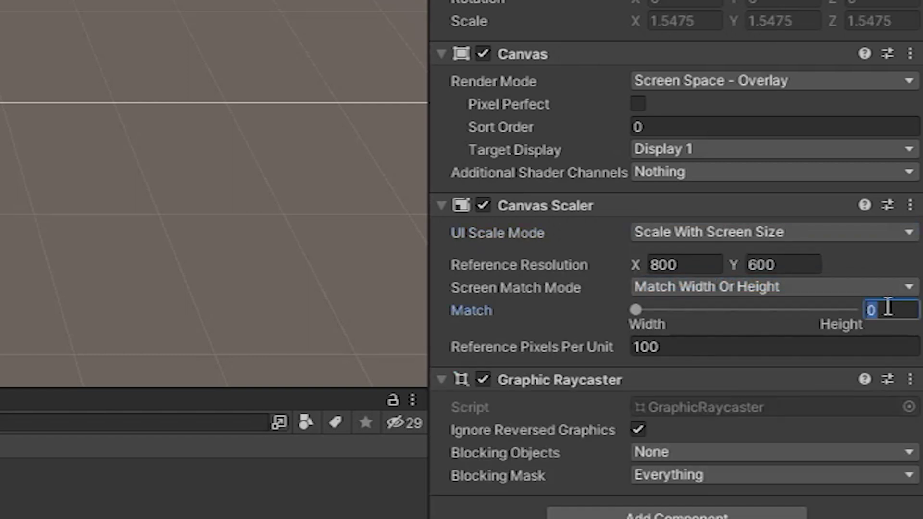
text(.5)
key(Return)
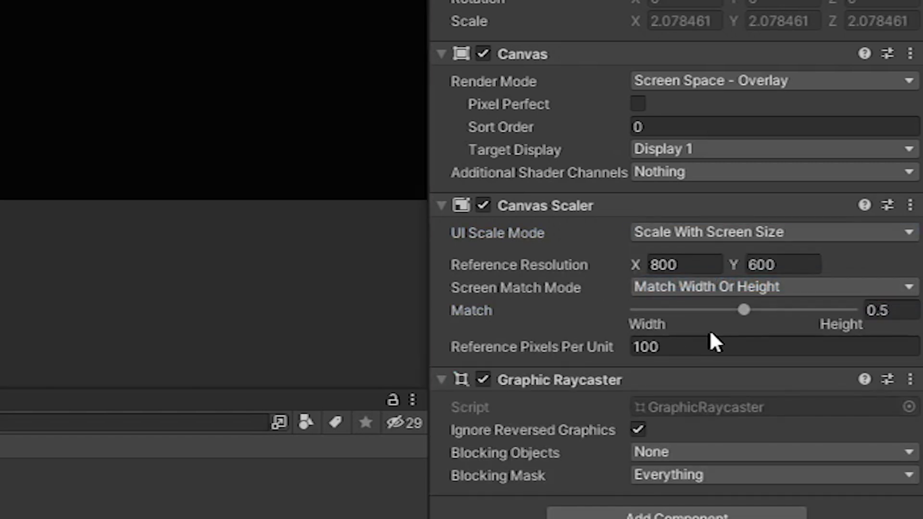
click(686, 264)
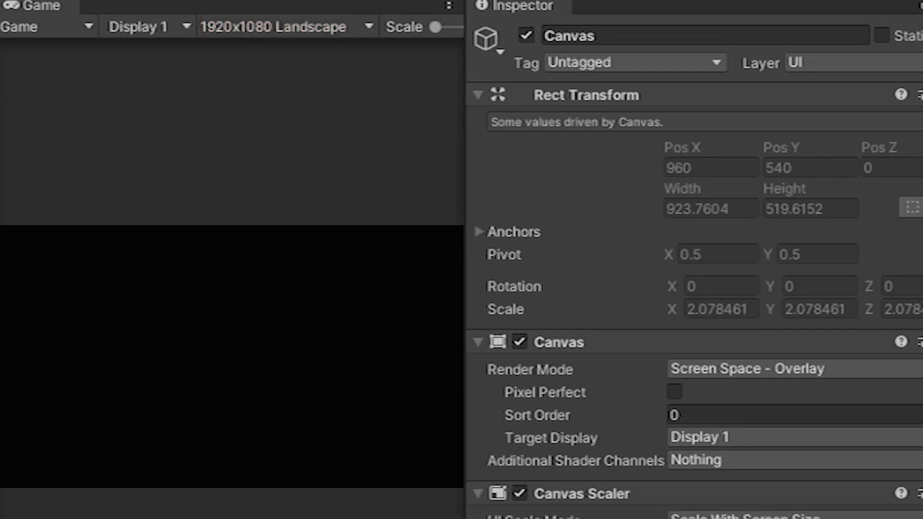
text(1920)
click(814, 264)
text(1080)
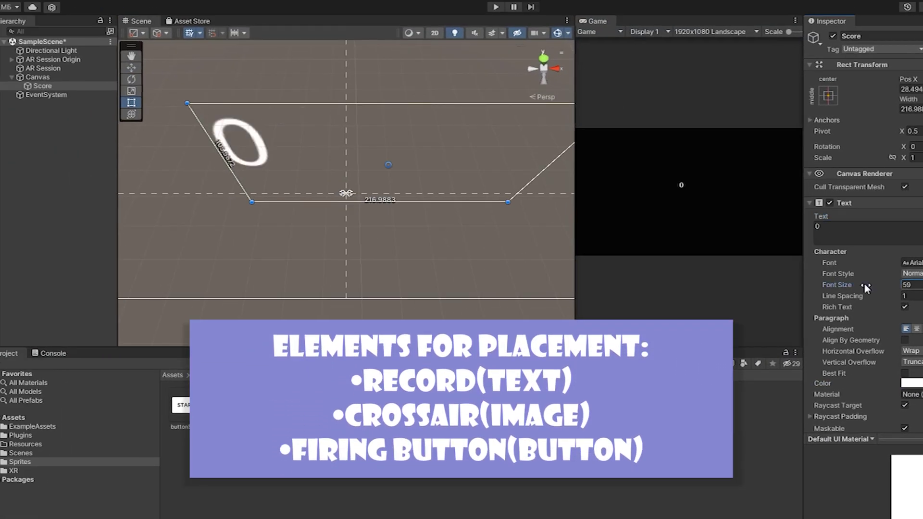
scroll(278, 199, up, 5)
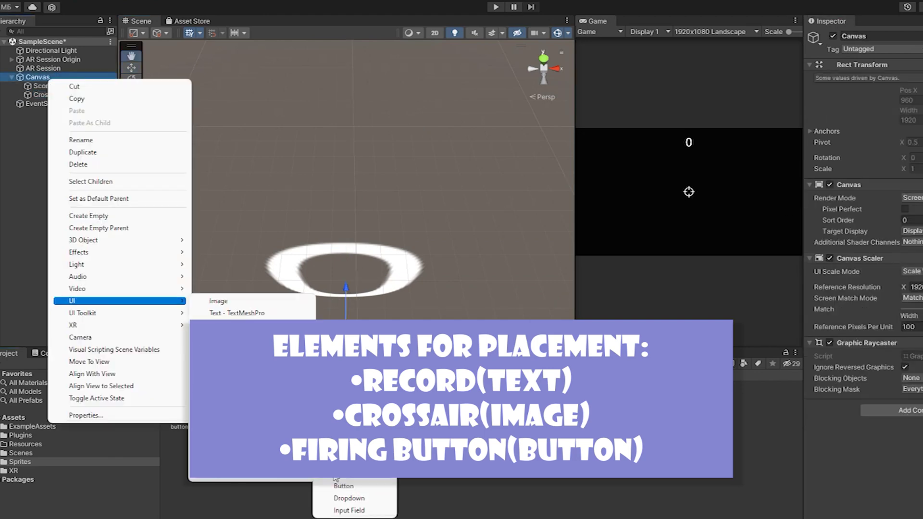
click(336, 481)
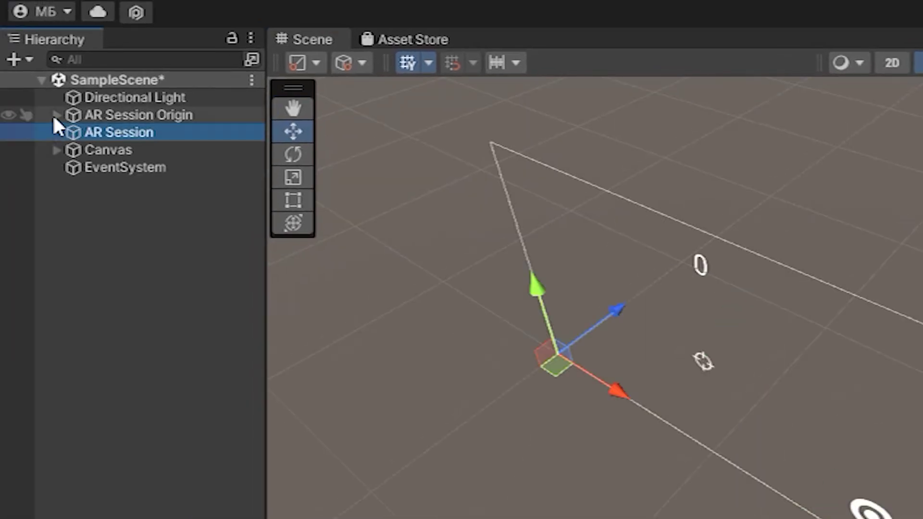
Step: Select the AR Camera under AR Session Origin and add a Rigidbody to it
click(53, 114)
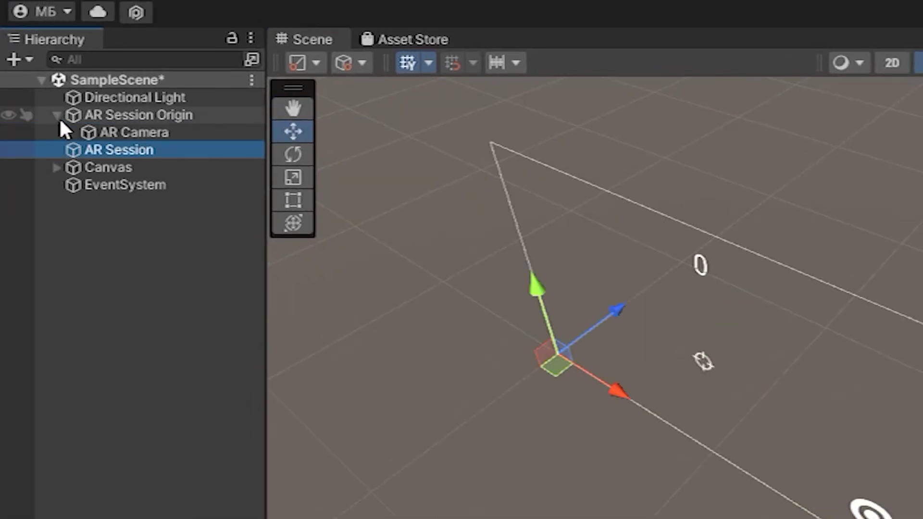
click(108, 133)
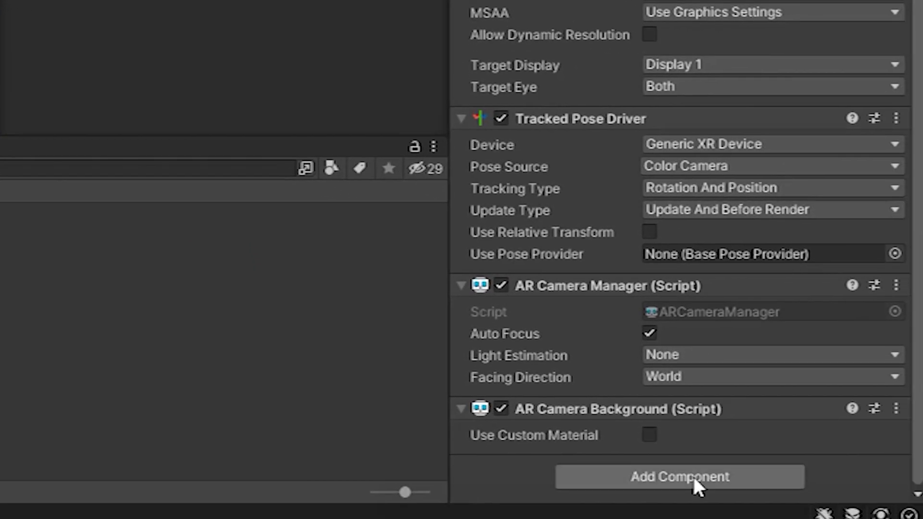
click(680, 476)
text(ri)
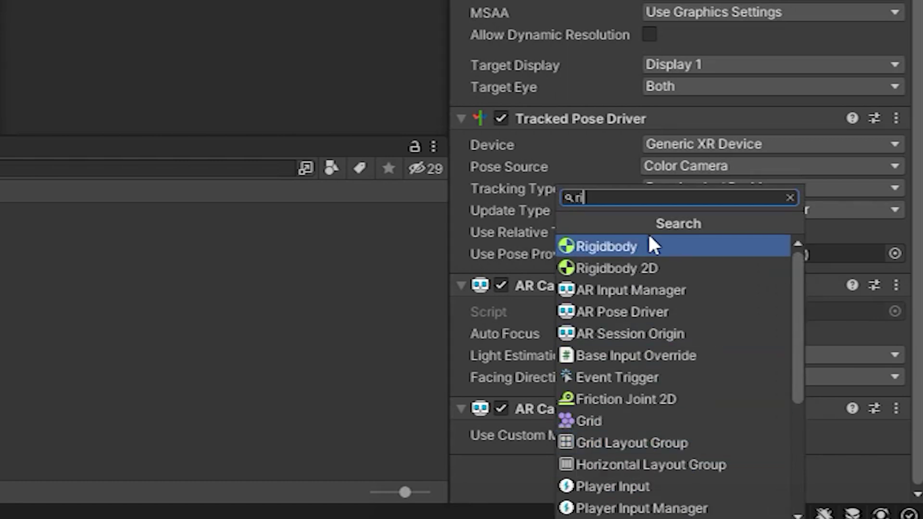
click(648, 235)
scroll(629, 361, down, 5)
Step: Add a Capsule Collider to the AR Camera
click(672, 469)
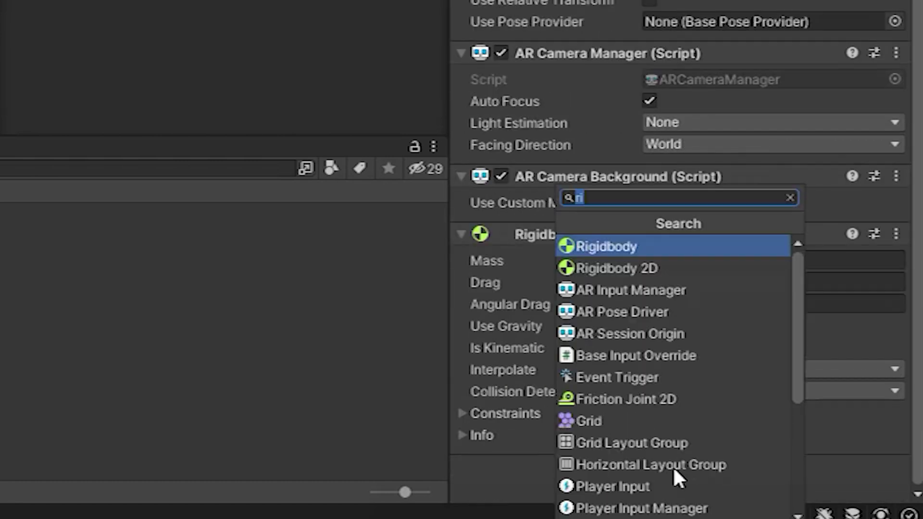
text(cap)
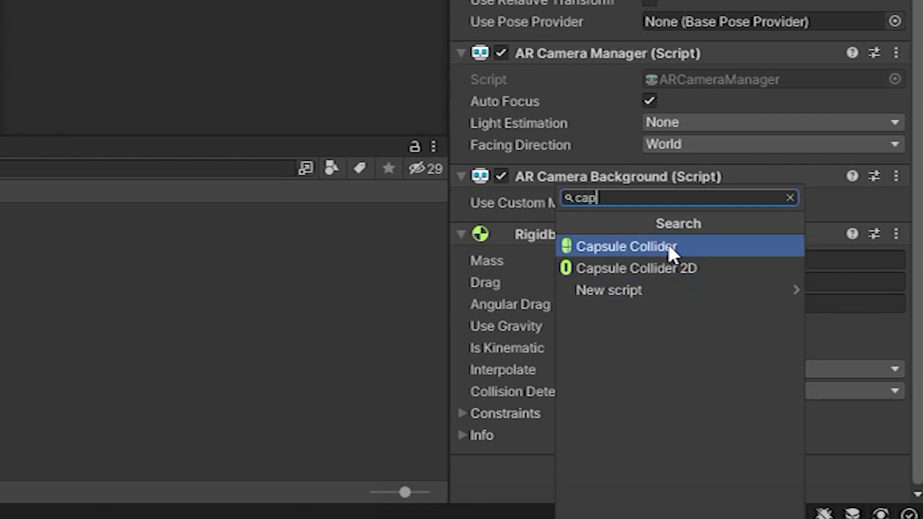
click(668, 246)
scroll(640, 371, down, 4)
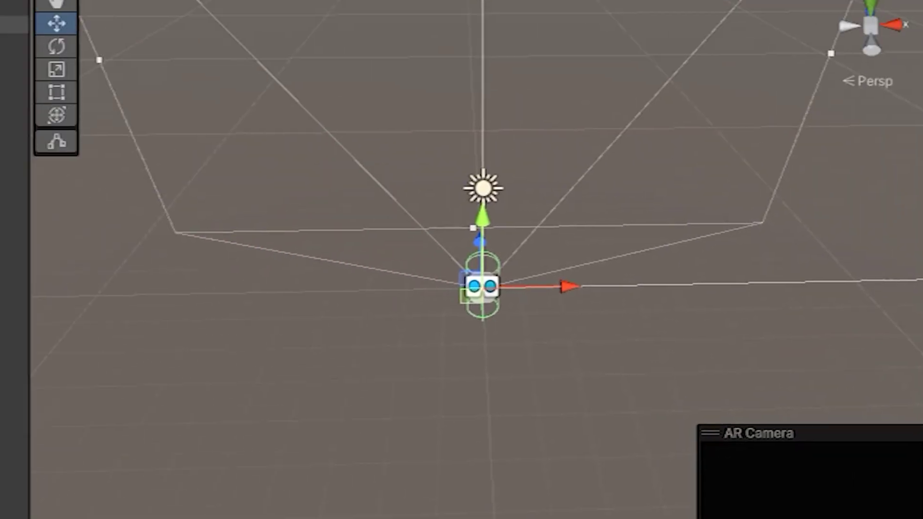
right_click(128, 251)
Step: Create an empty object named SpawnPoints
click(217, 278)
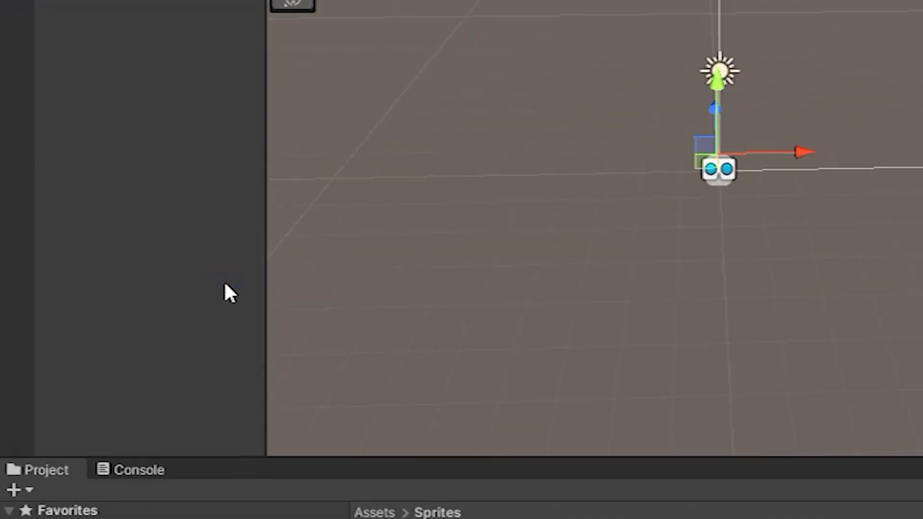
text(SpawnPoin)
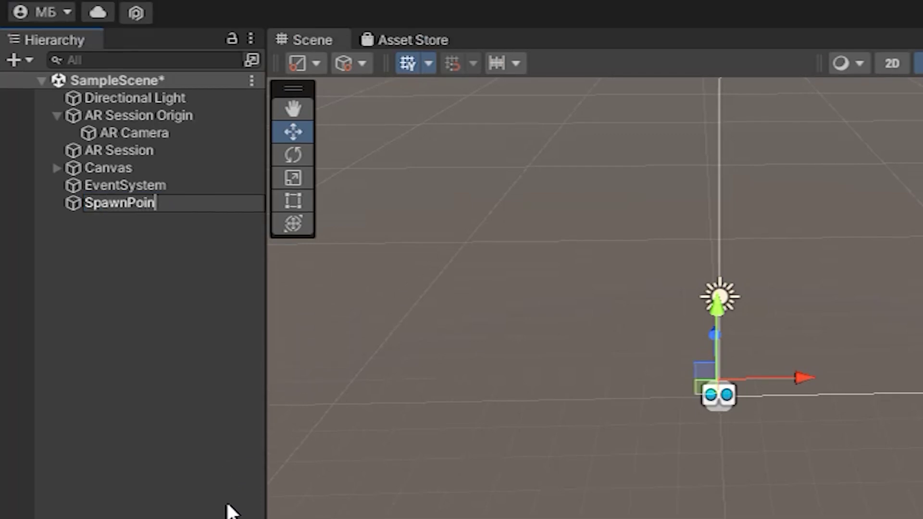
text(ts)
key(Return)
Step: Add a SpawnPoint1 child with a purple marker icon and duplicate it into more spawn points
right_click(170, 204)
click(281, 471)
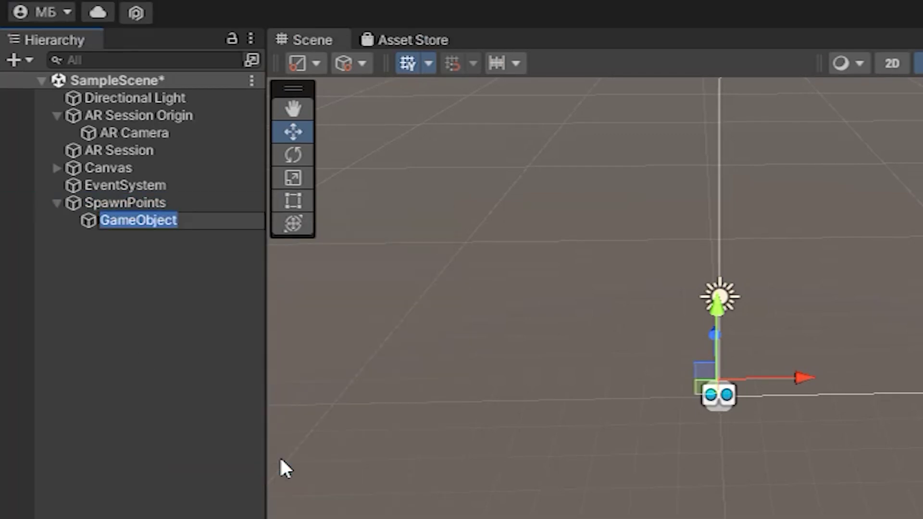
text(SpawnPoint1)
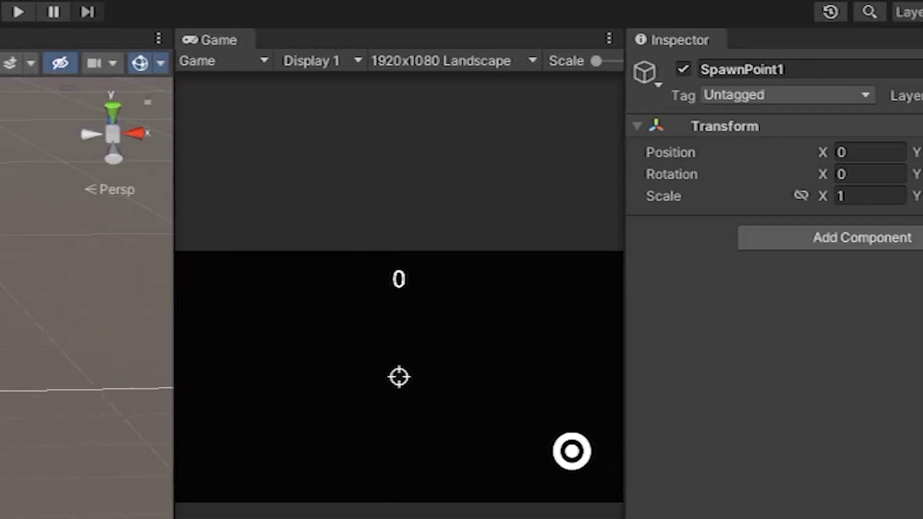
click(646, 75)
click(757, 182)
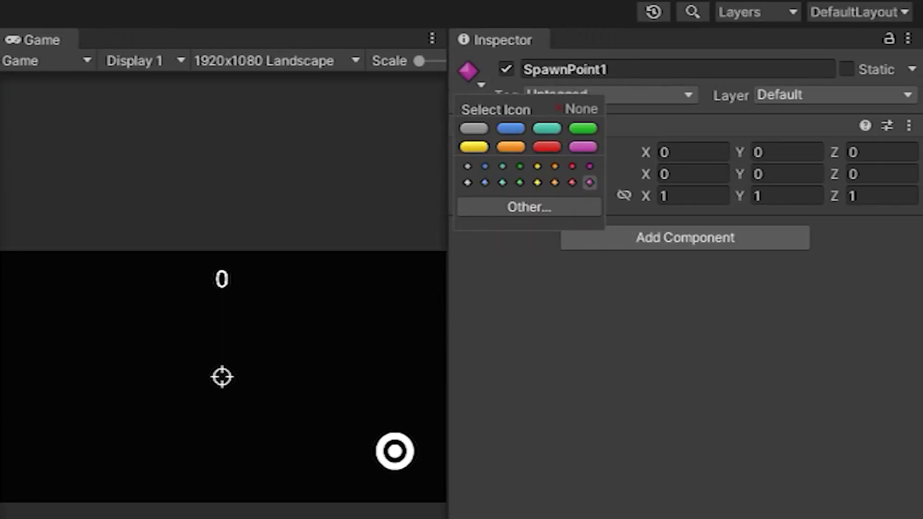
key(ctrl+d)
key(ctrl+d)
key(ctrl+d)
key(ctrl+d)
key(ctrl+d)
key(ctrl+d)
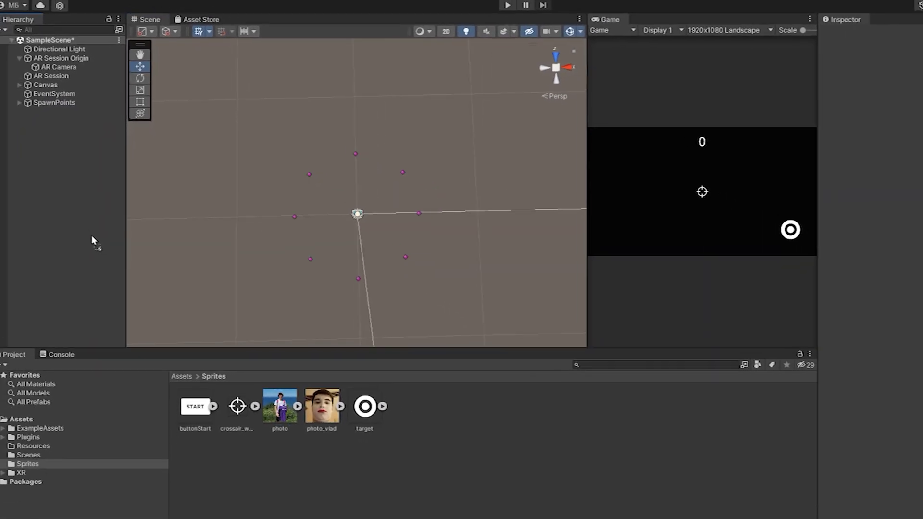
Step: Place the photo sprite in the scene at scale 0.15 and Z position 5
drag(280, 406, 69, 110)
double_click(69, 109)
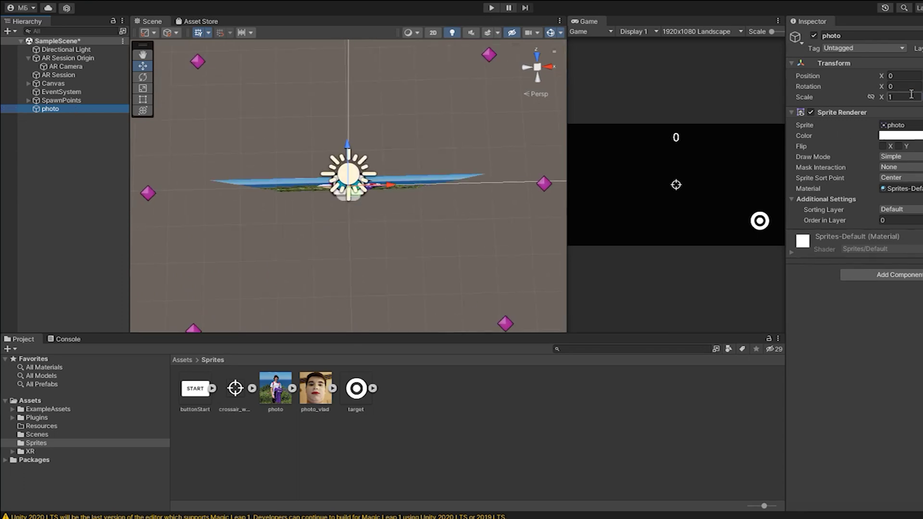
text(.15)
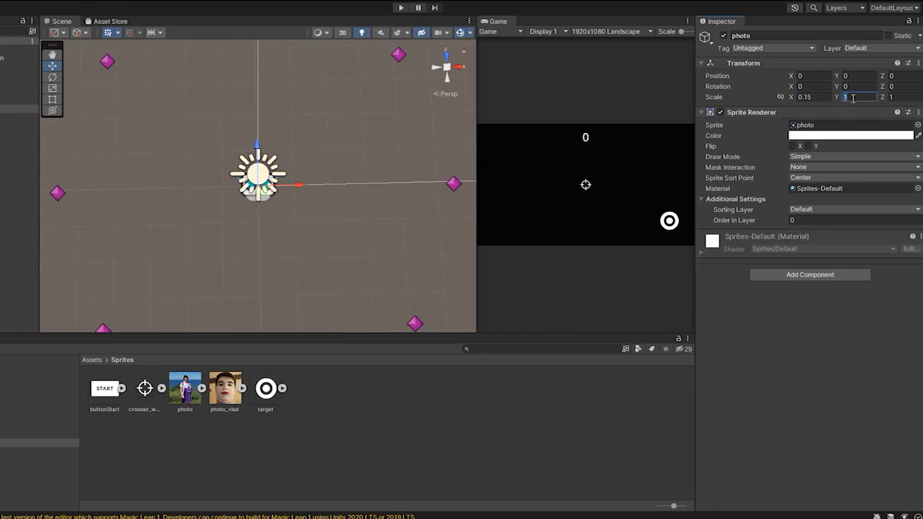
drag(259, 137, 318, 1)
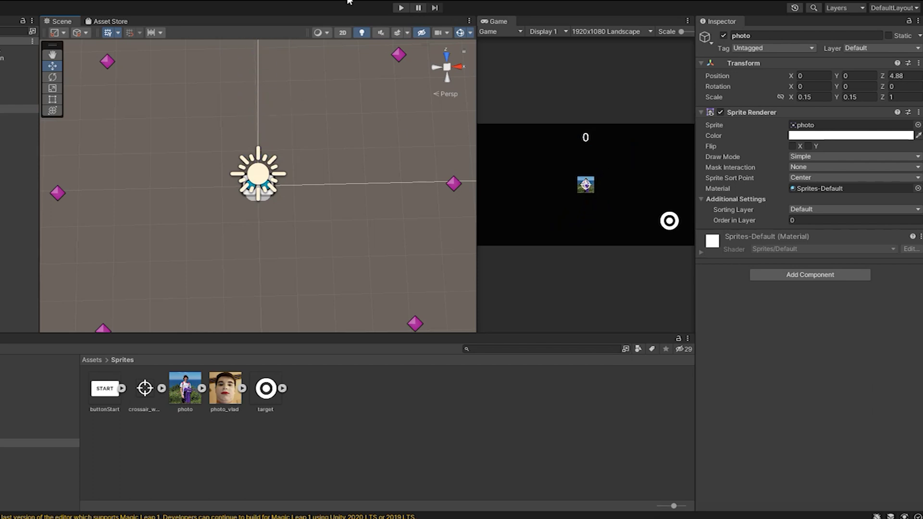
click(906, 75)
text(5)
key(Return)
key(f)
Step: Add a Box Collider to the photo object
click(803, 275)
text(bo)
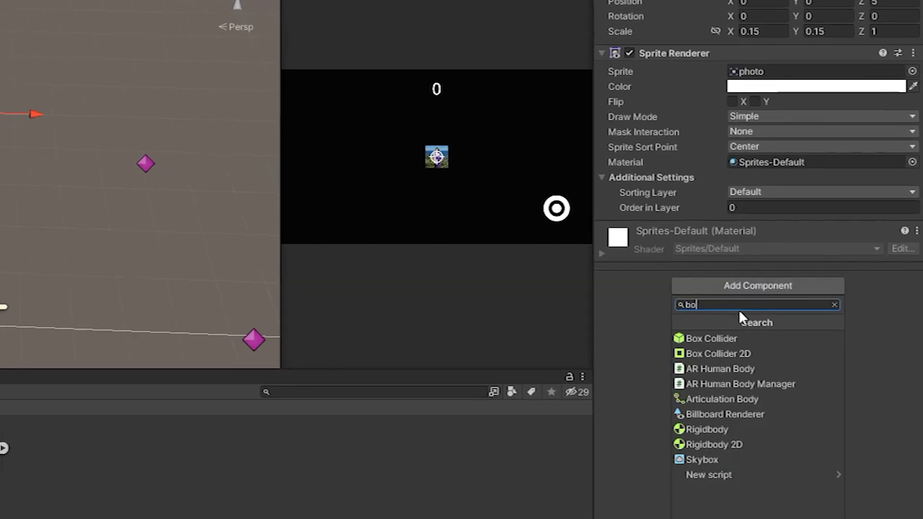
click(721, 339)
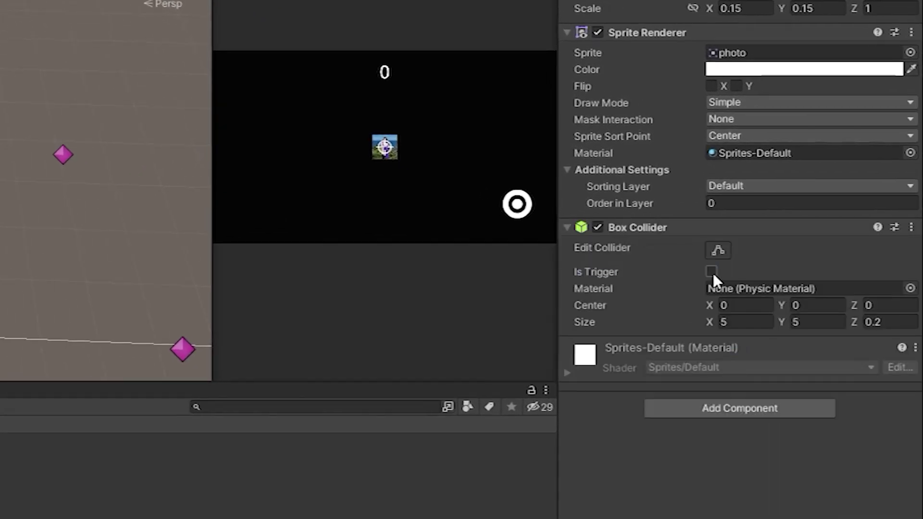
right_click(337, 433)
Step: Create an Enemy script that faces the AR Camera and moves forward at speed 0.5, and save it
mouse_move(391, 84)
click(607, 23)
text(Ene)
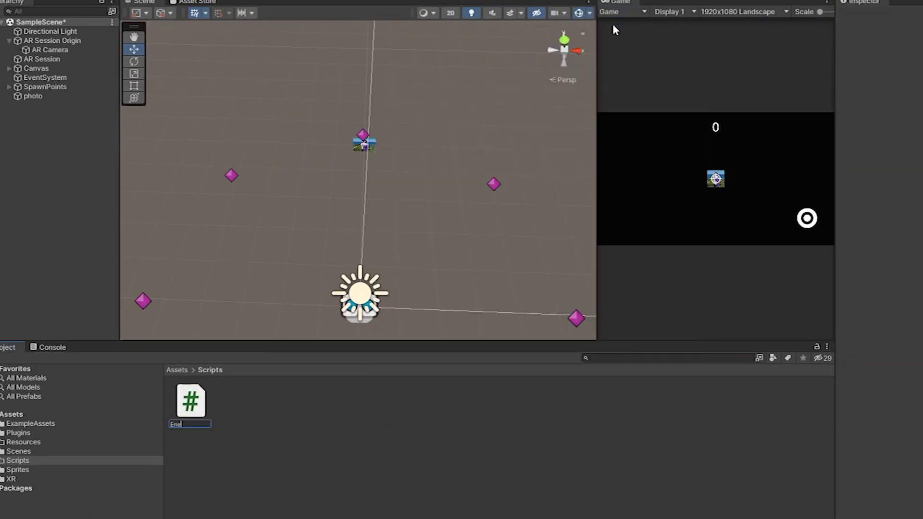
text(my)
key(Return)
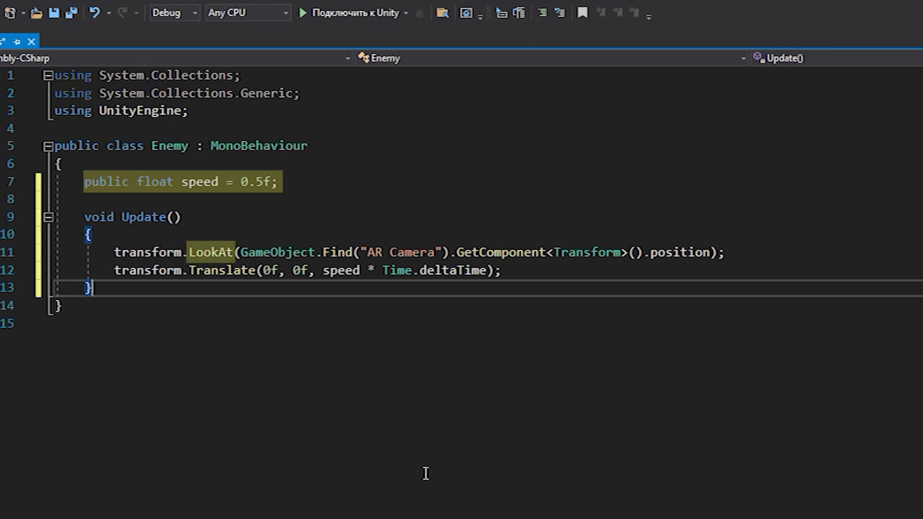
key(ctrl+s)
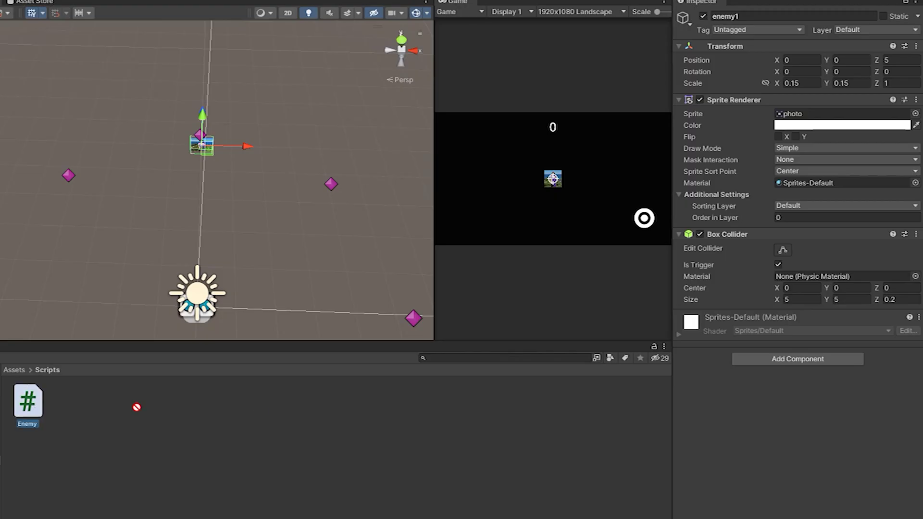
Step: Attach the Enemy script to enemy1 and enemy2, save them as Resources prefabs, and delete them from the scene
drag(136, 405, 771, 397)
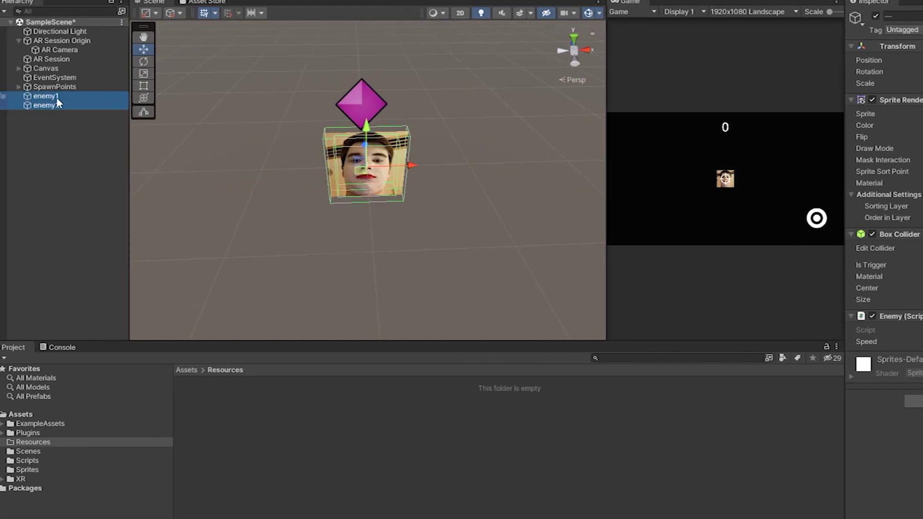
drag(359, 421, 359, 422)
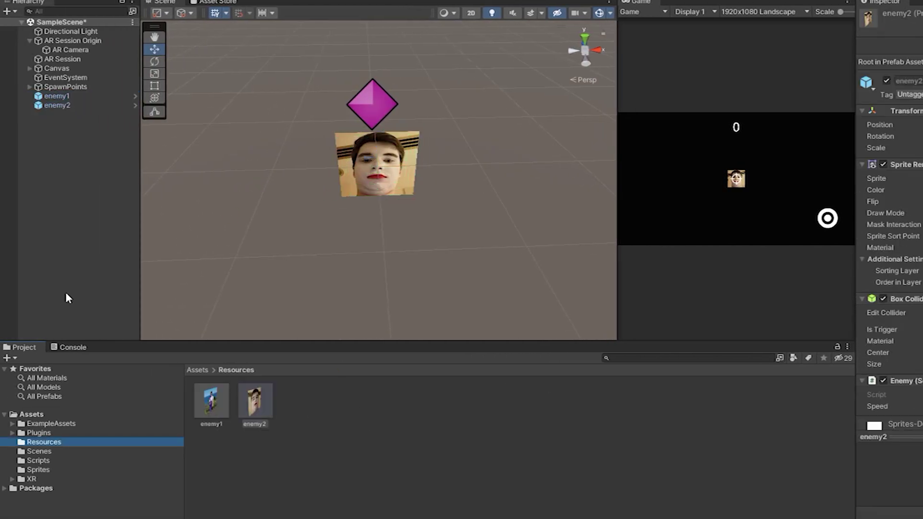
shift+click(78, 96)
right_click(72, 95)
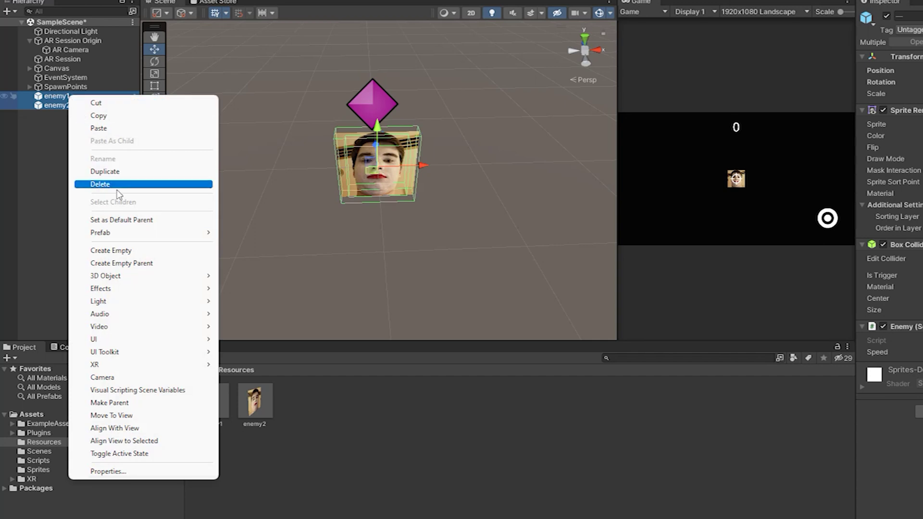
click(117, 187)
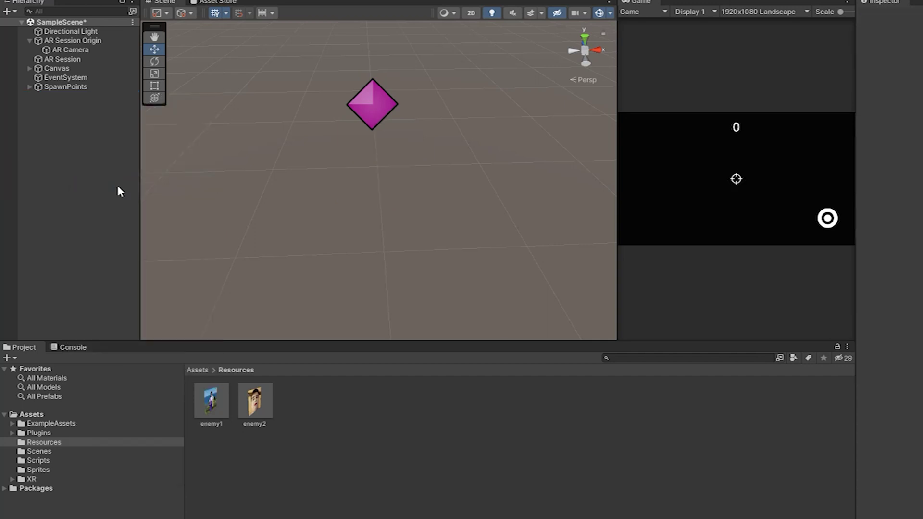
Step: Create an empty Spawner object and a new Spawner C# script
right_click(68, 120)
click(109, 265)
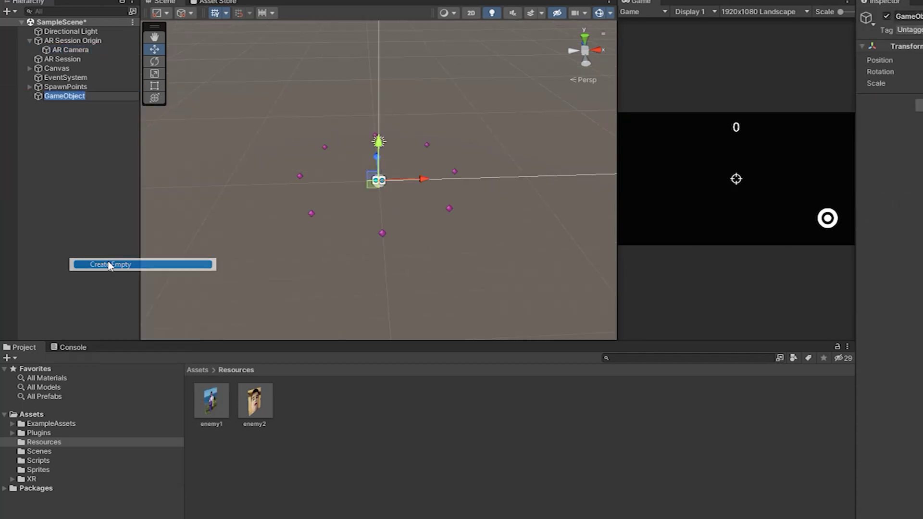
text(Spawner)
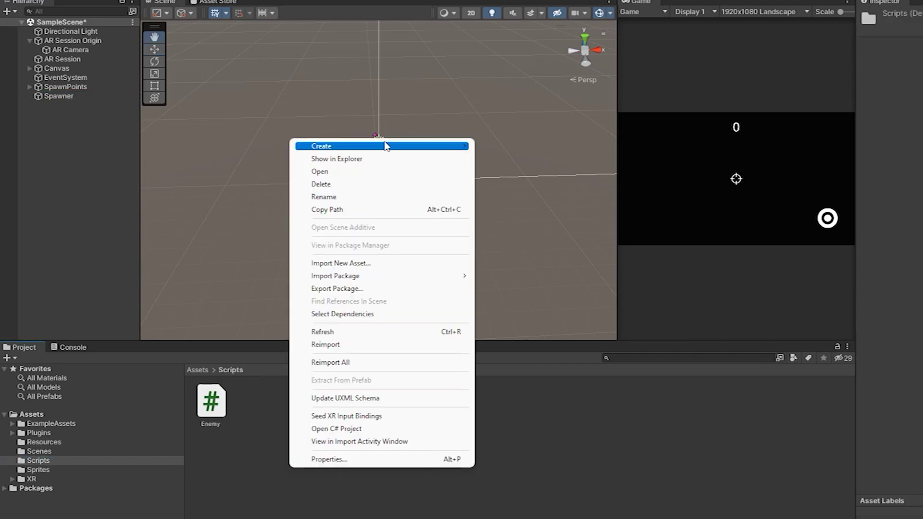
click(542, 19)
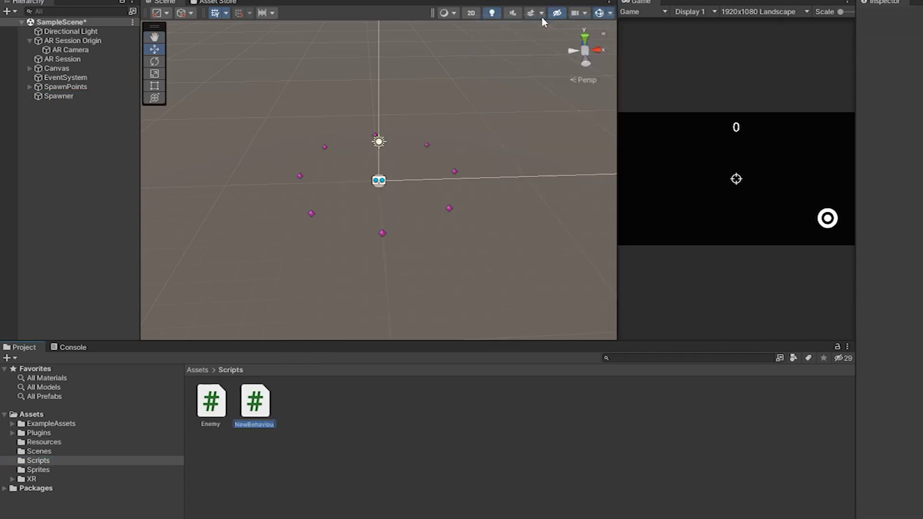
text(Spawner)
key(Return)
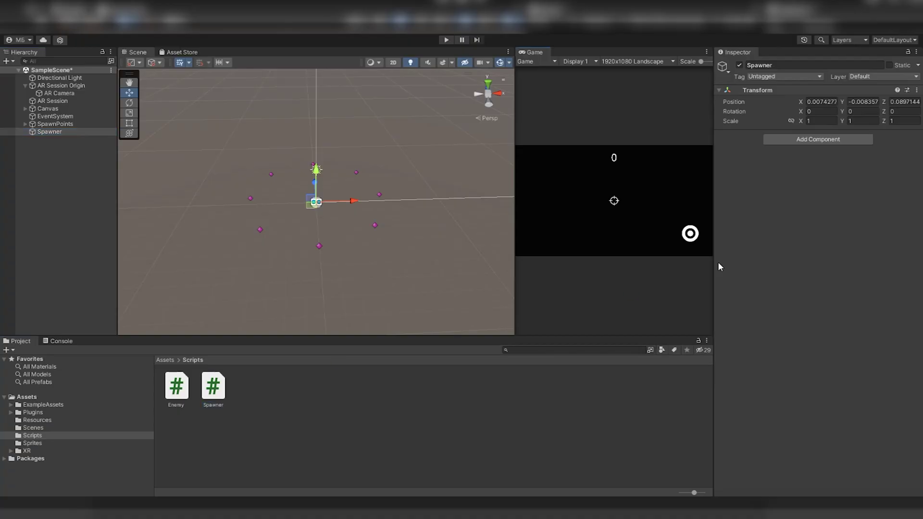
Step: Expand the SpawnPoints group and select all eight spawn points
click(25, 124)
click(61, 131)
shift+click(67, 185)
Step: Assign the eight spawn points and the enemy1 and enemy2 prefabs to the Spawner's lists
drag(68, 185, 742, 156)
click(37, 420)
click(177, 385)
shift+click(213, 384)
drag(198, 385, 736, 165)
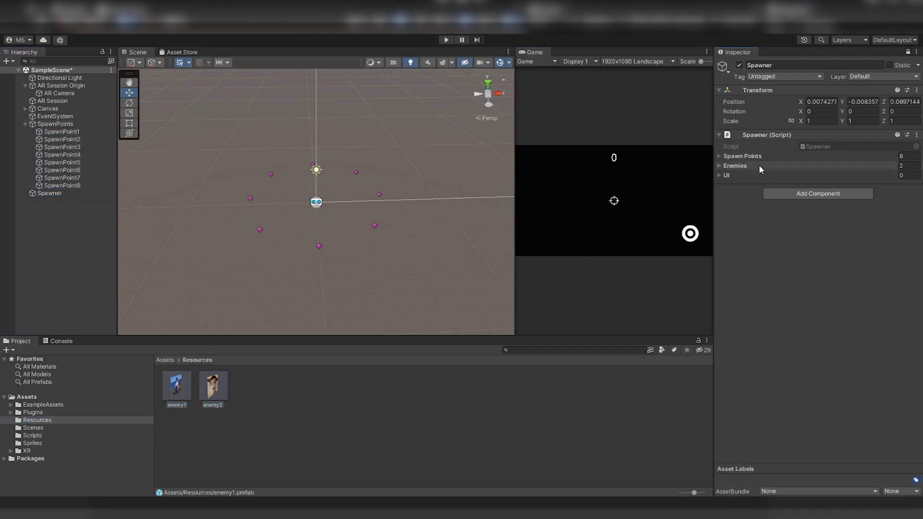
Step: Assign Score, Crossair and ShootBtn to the UI list
click(26, 124)
click(25, 109)
click(52, 116)
shift+click(57, 132)
drag(53, 123, 747, 179)
Step: Create a C# script named Player in the Scripts folder
click(24, 108)
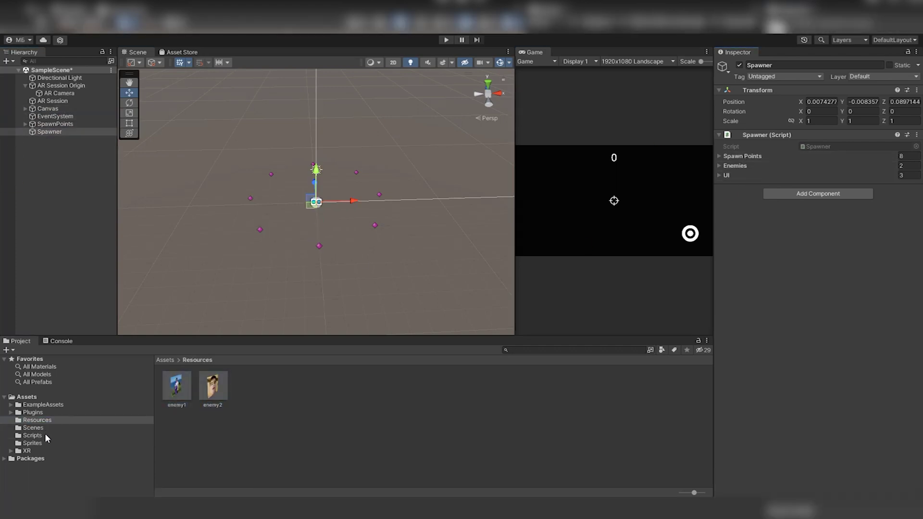
click(32, 435)
right_click(318, 425)
mouse_move(384, 163)
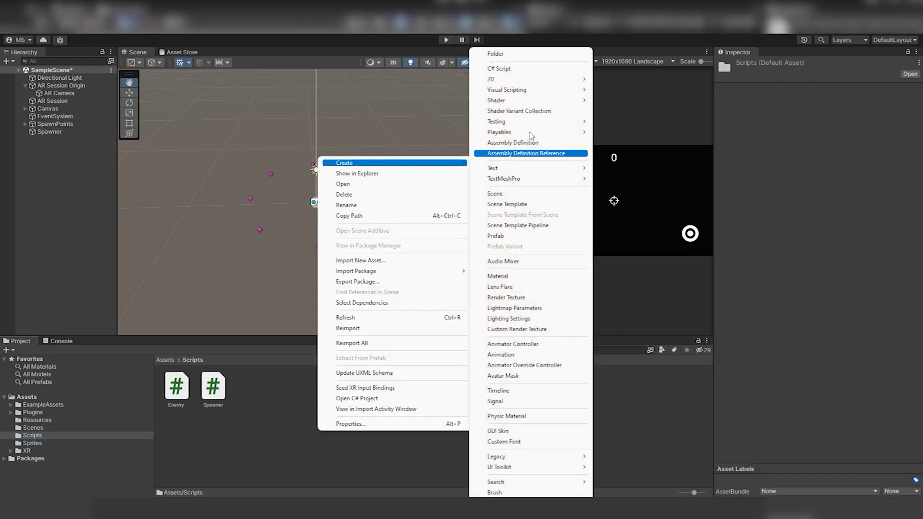
click(528, 68)
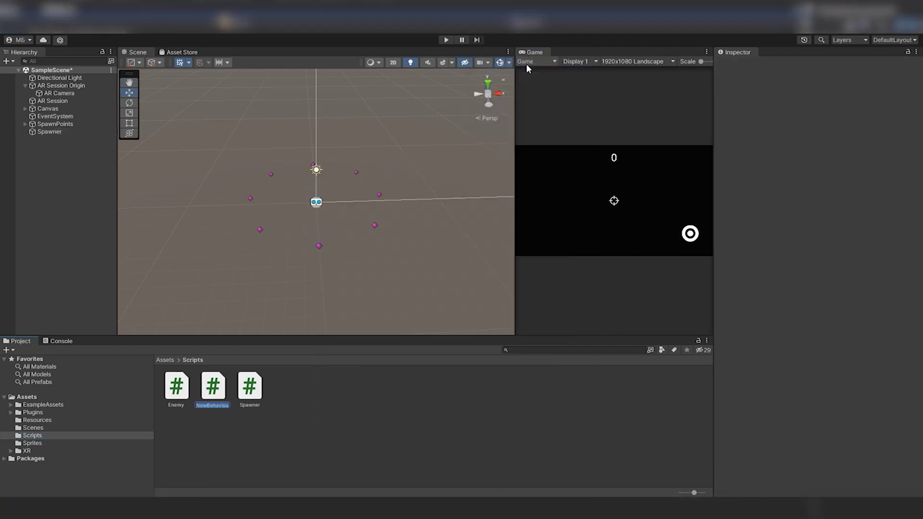
text(Player)
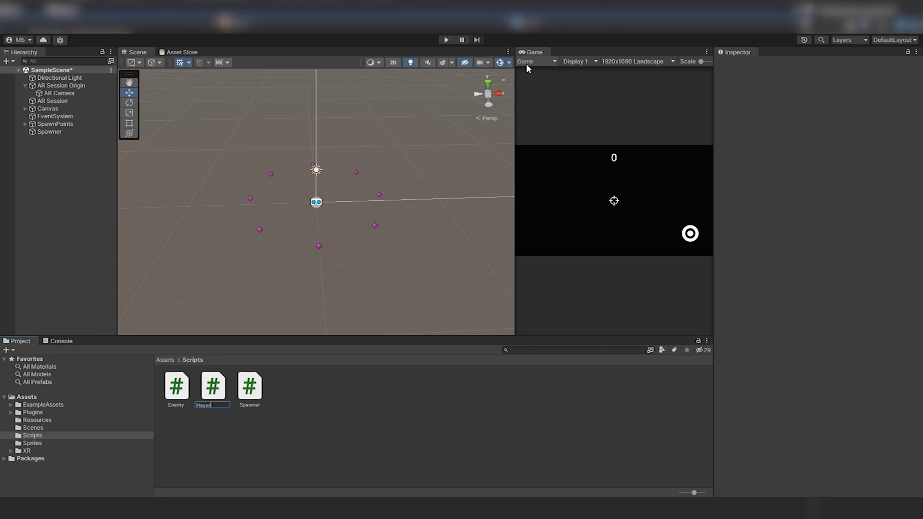
key(Return)
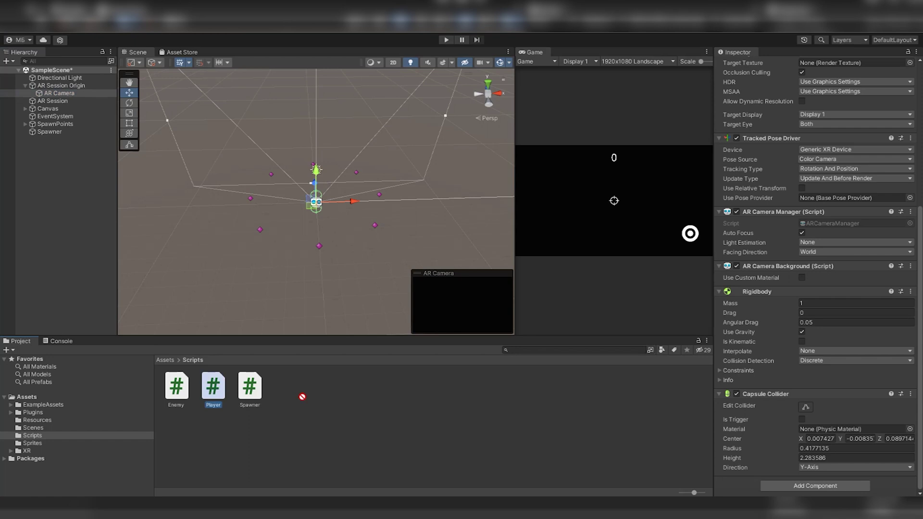
Step: Attach the Player script to the AR Camera so it shows a Score Text field
drag(213, 386, 748, 484)
Step: Add the Player script to the AR Camera and link Score as its Score Text
scroll(755, 457, down, 2)
click(25, 109)
drag(52, 117, 689, 355)
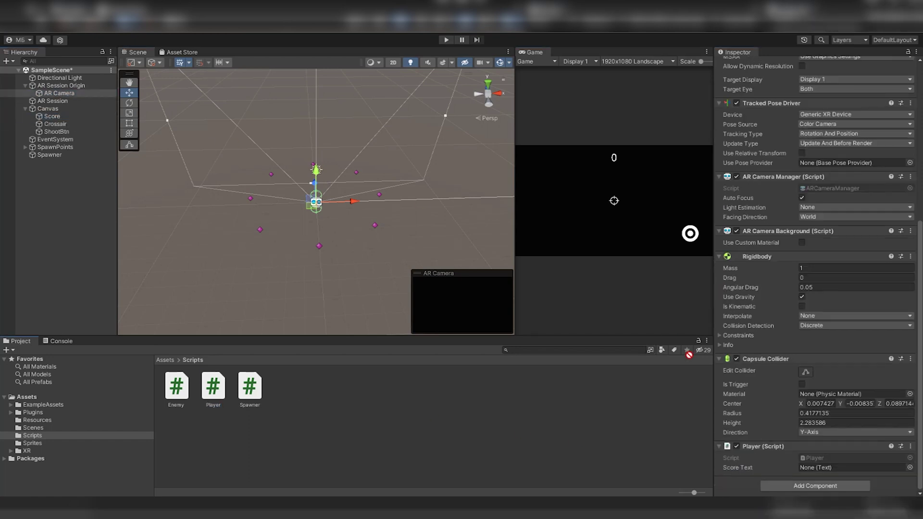
drag(814, 461, 819, 470)
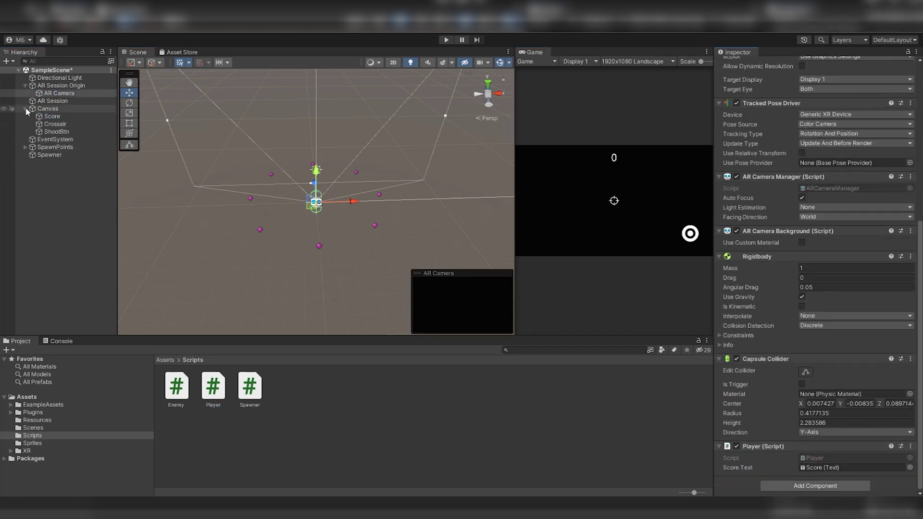
Step: Add an On Click entry to ShootBtn that calls Player.Shoot() on the AR Camera
click(56, 131)
click(889, 347)
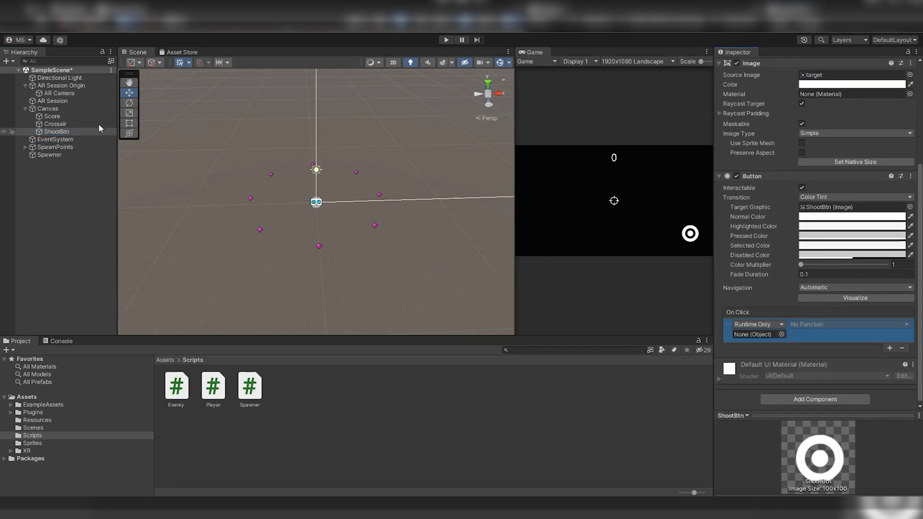
drag(766, 336, 765, 335)
click(821, 324)
mouse_move(825, 435)
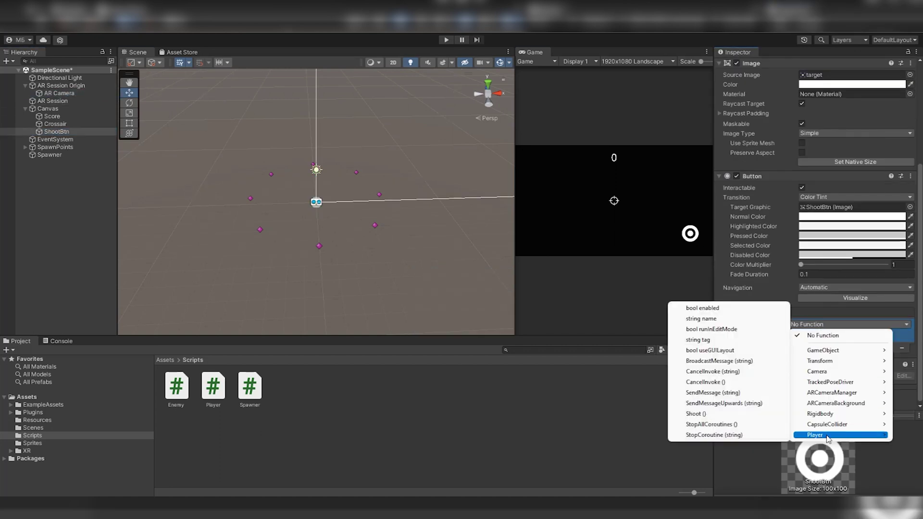
click(695, 414)
Step: Deactivate the Score, Crossair and ShootBtn objects
click(52, 116)
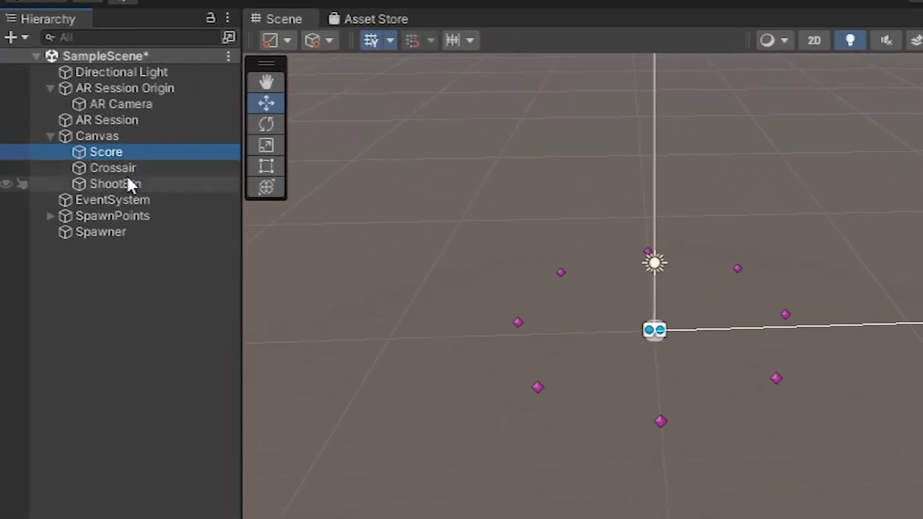
shift+click(145, 195)
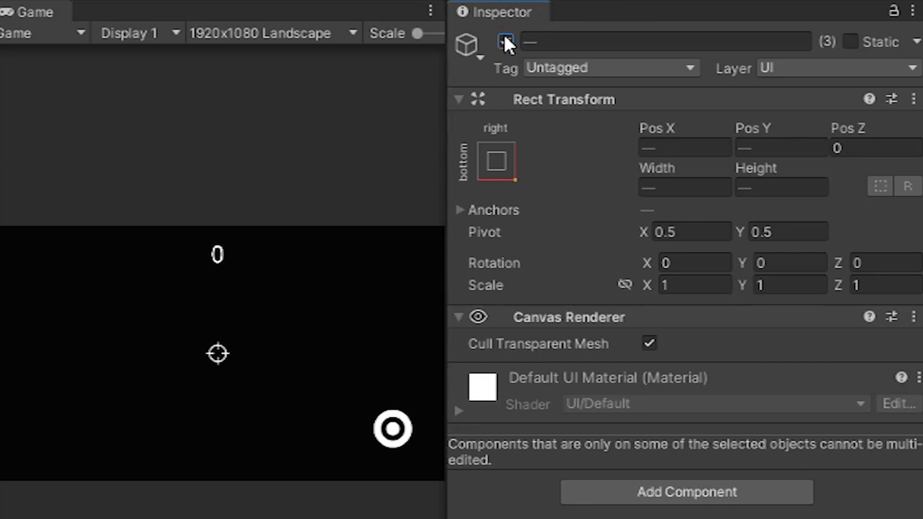
click(634, 42)
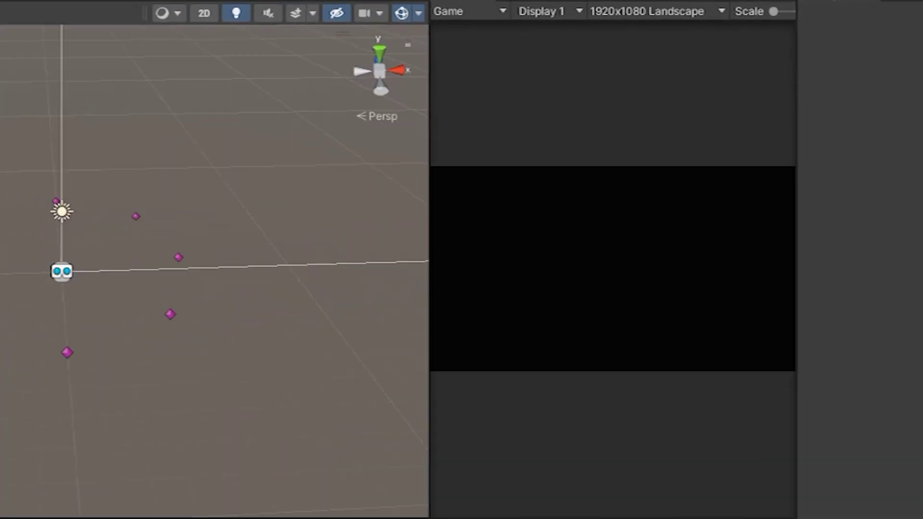
Step: Create a legacy UI Button under Canvas named PlayBtn
right_click(114, 64)
mouse_move(186, 243)
mouse_move(350, 468)
click(469, 484)
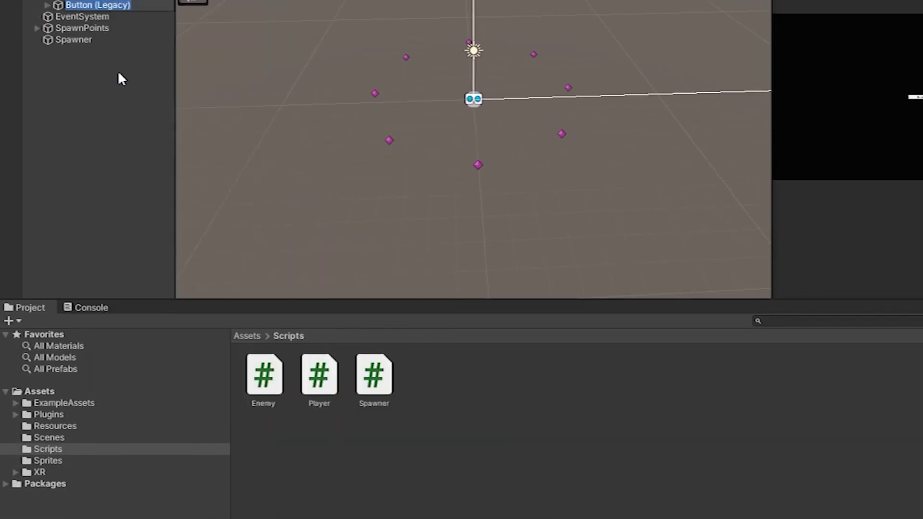
text(PlayBtn)
key(Return)
Step: Give PlayBtn an On Click entry calling Spawner's EnableSpawner()
click(46, 159)
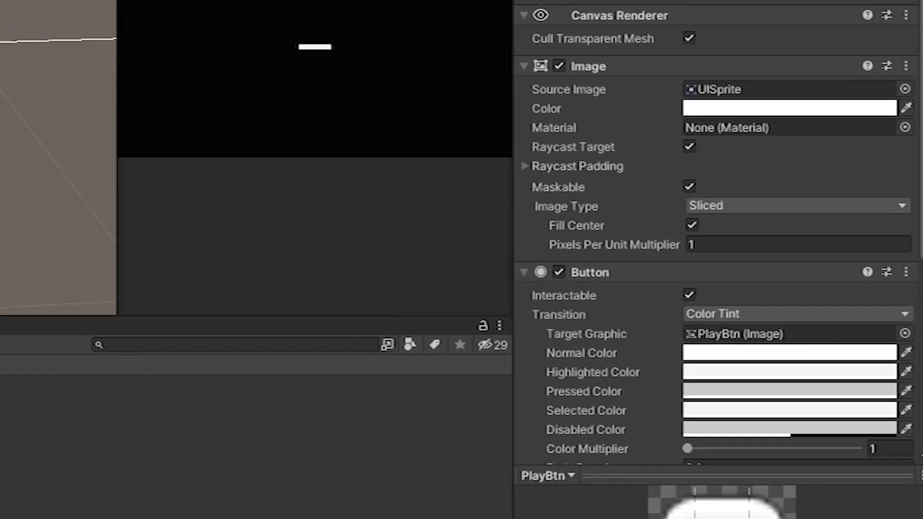
scroll(904, 336, down, 5)
click(905, 351)
drag(29, 408, 601, 313)
click(700, 293)
mouse_move(726, 388)
click(480, 418)
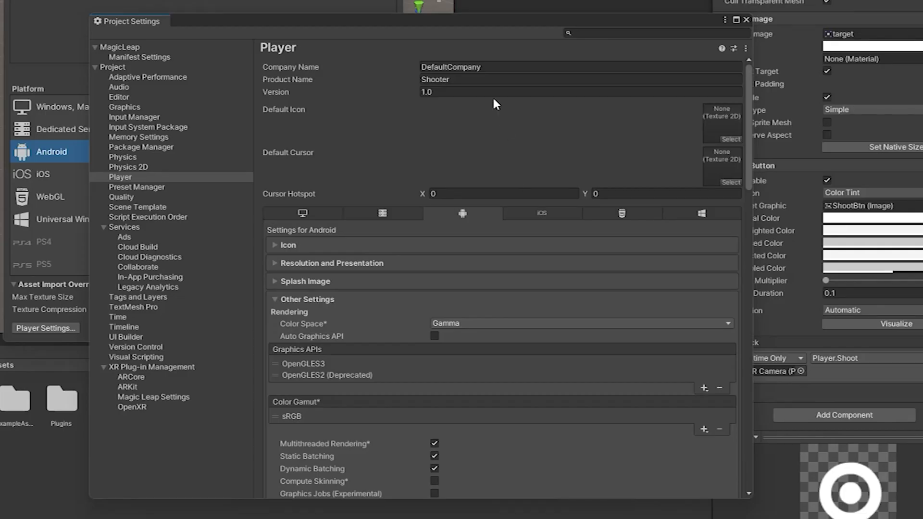
Step: Enter the company name and set Default Orientation to Landscape Right
click(501, 67)
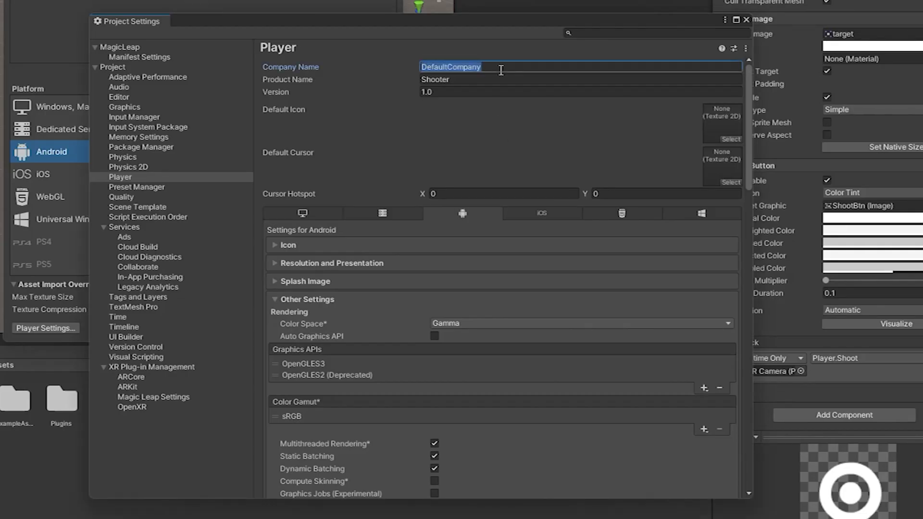
text(MikeT)
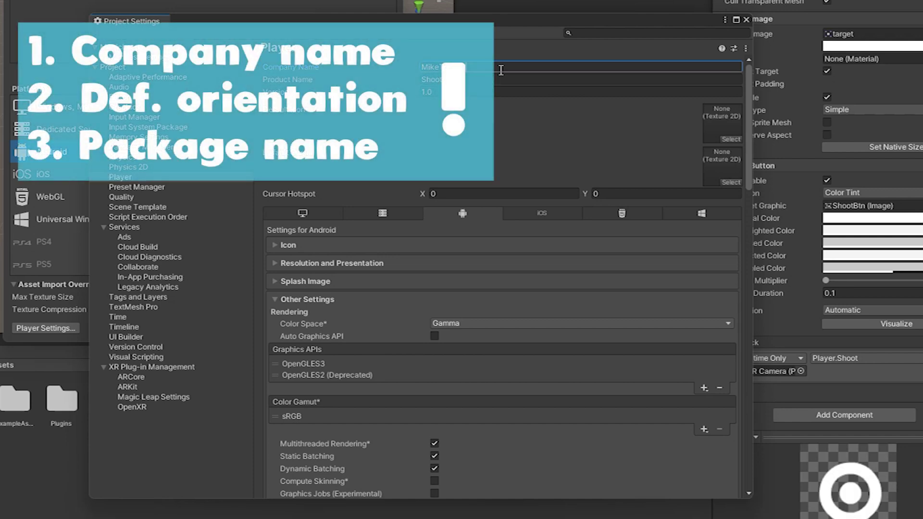
scroll(437, 240, down, 2)
click(391, 188)
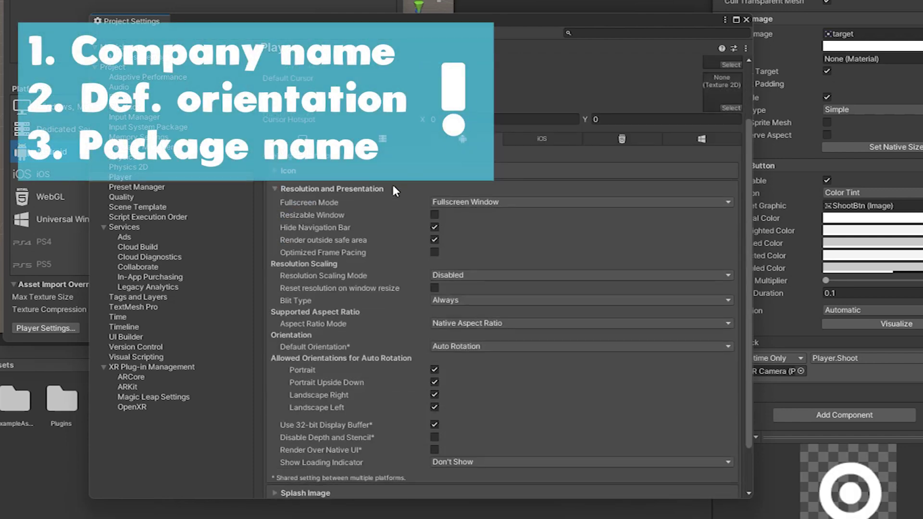
scroll(479, 262, down, 1)
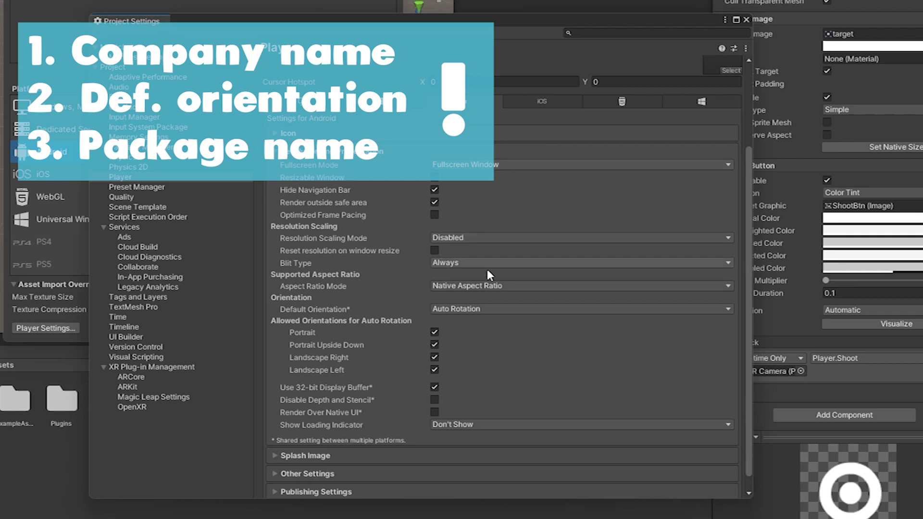
click(486, 308)
click(486, 366)
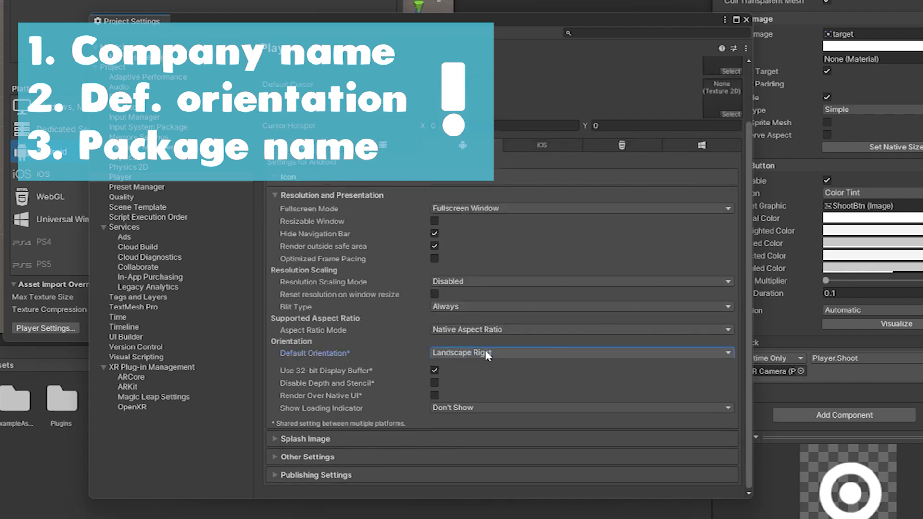
click(482, 355)
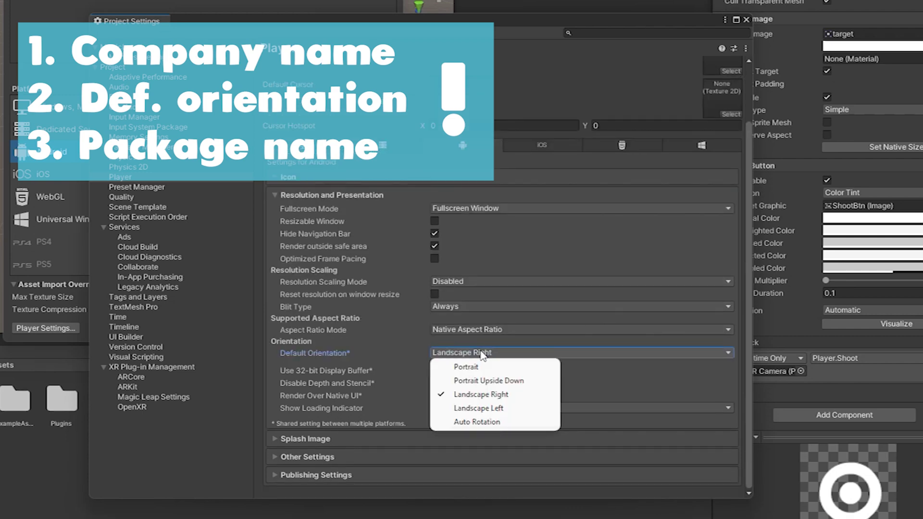
click(391, 189)
Step: In Other Settings, start a custom package name beginning with 'com.'
click(372, 301)
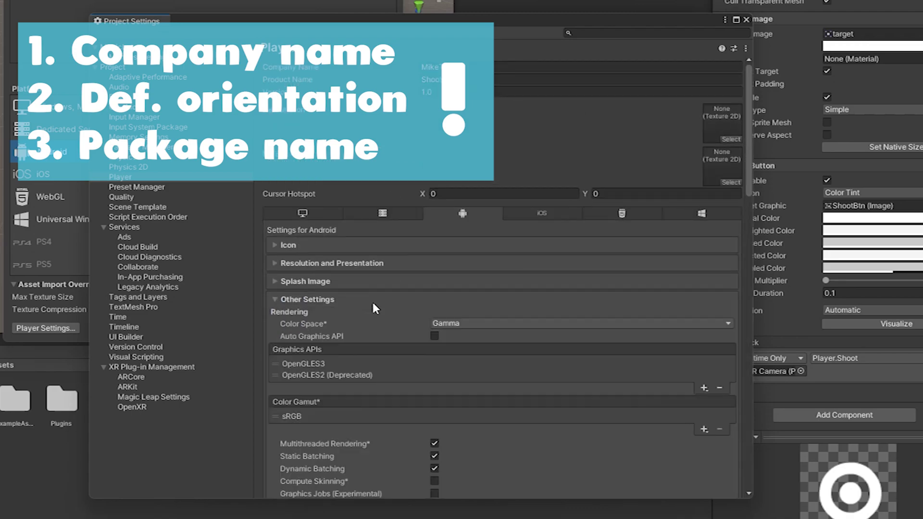
scroll(399, 298, down, 10)
click(465, 280)
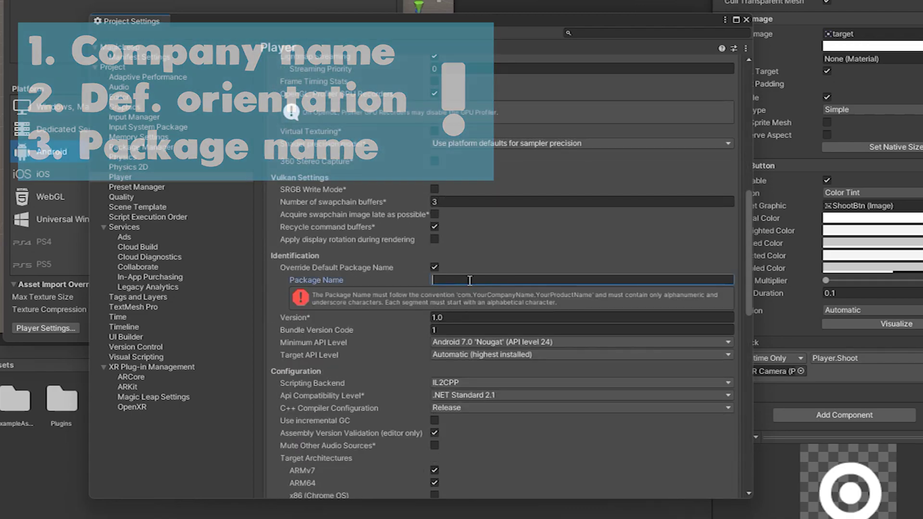
text(com.)
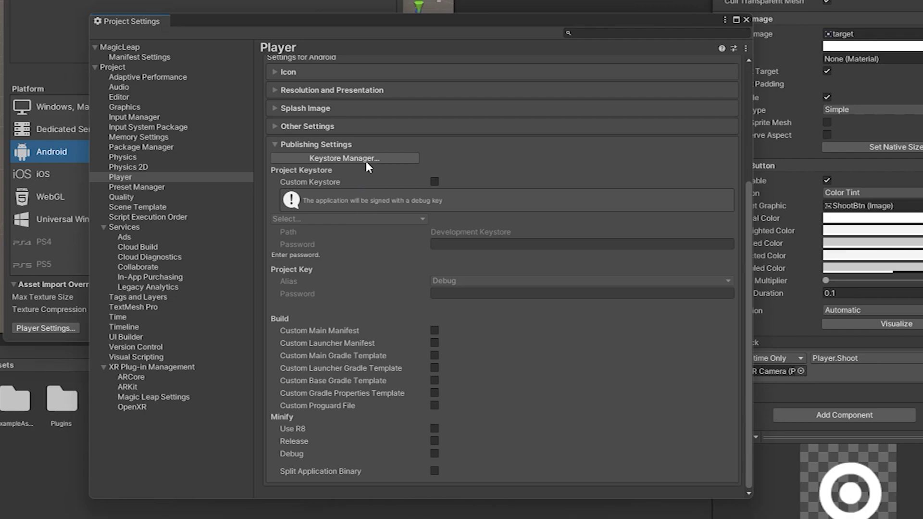
Step: Close the Project Settings window
click(316, 144)
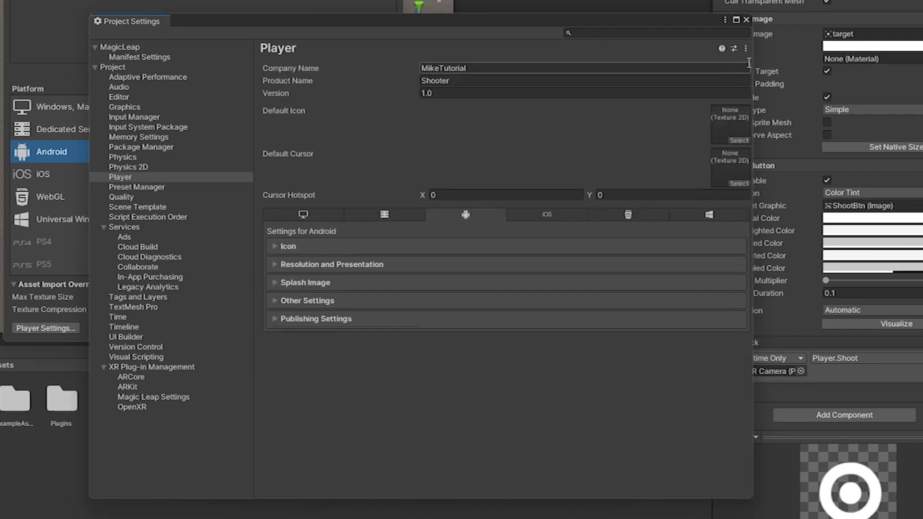